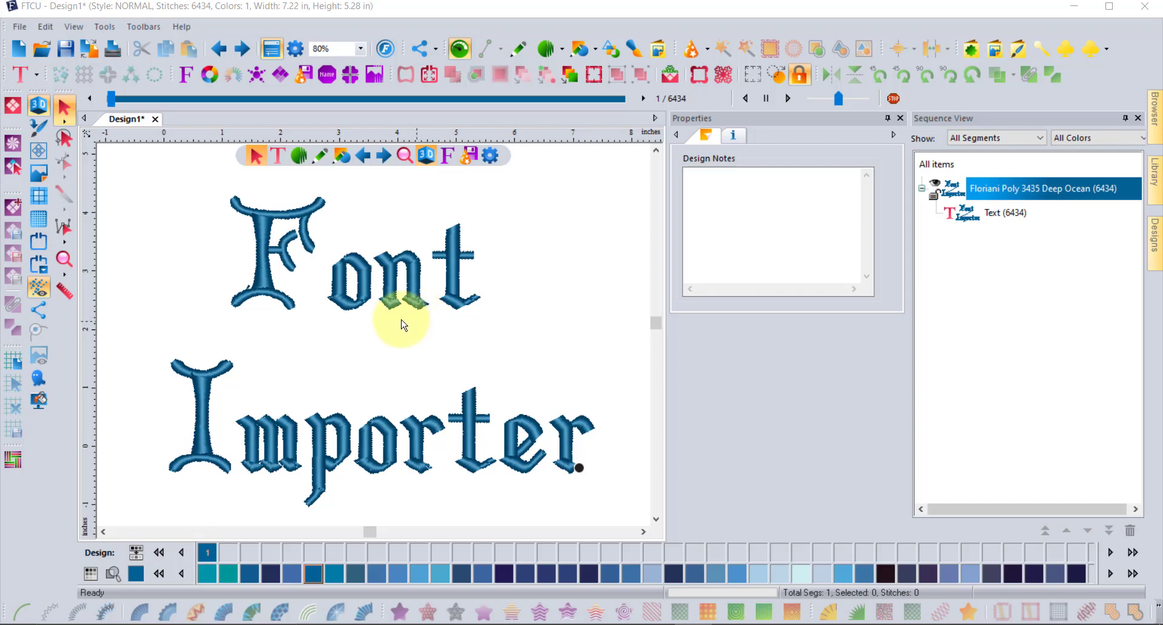
Bring up the Tools menu over the 'Font Importer' lettering design.
click(105, 27)
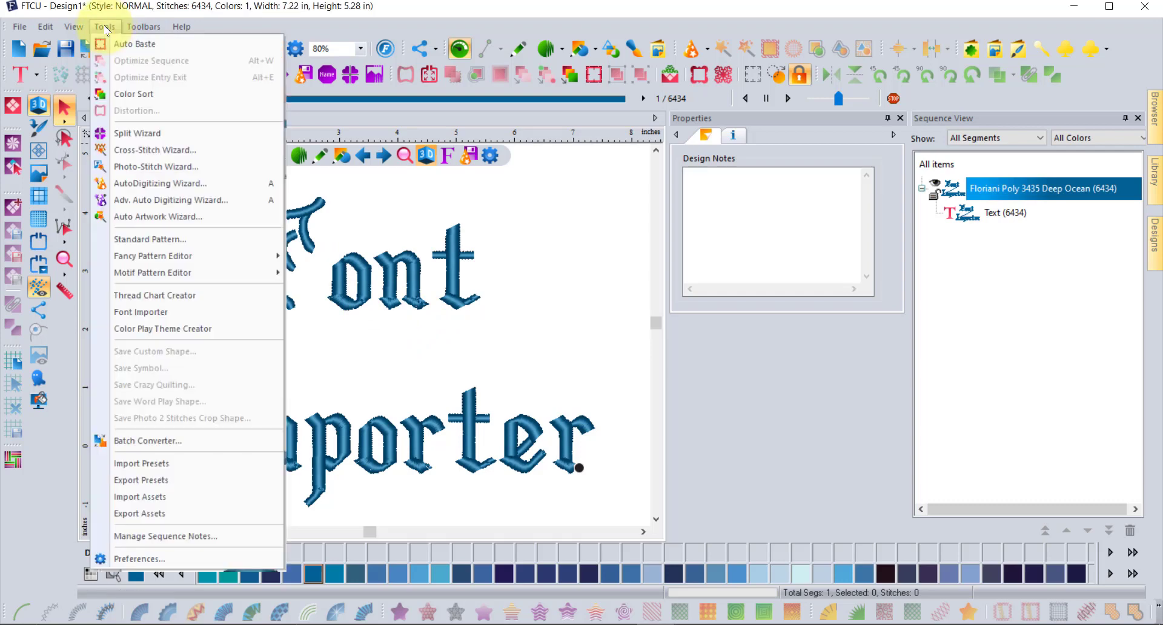
Launch the Font Importer, glance at the existing font list, and start a New Font.
click(199, 316)
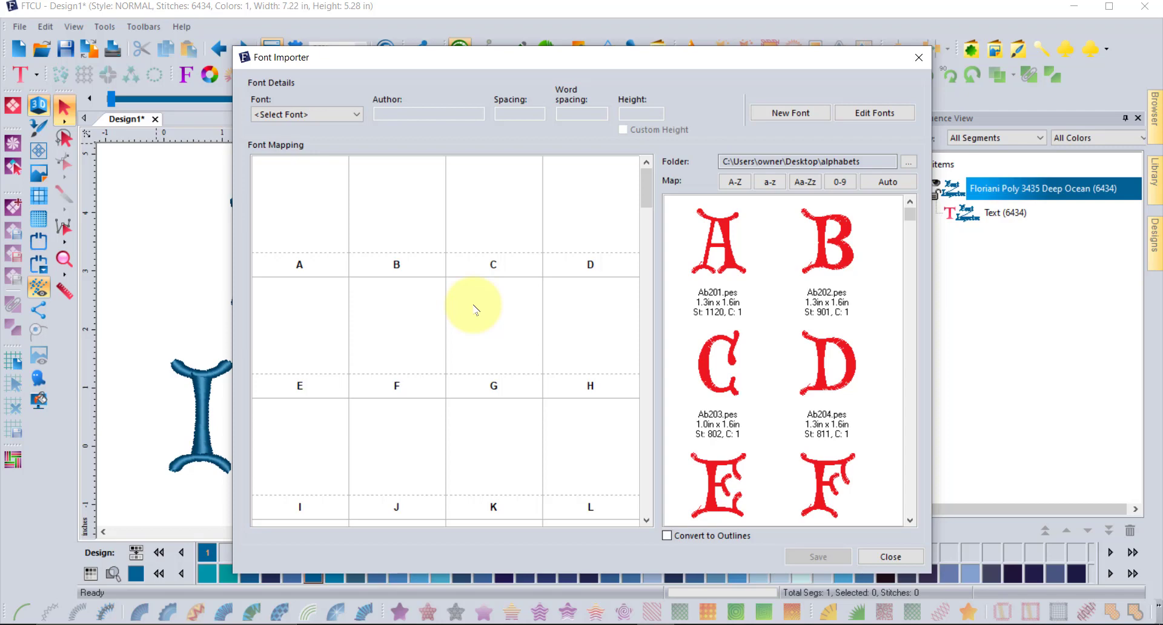
click(311, 116)
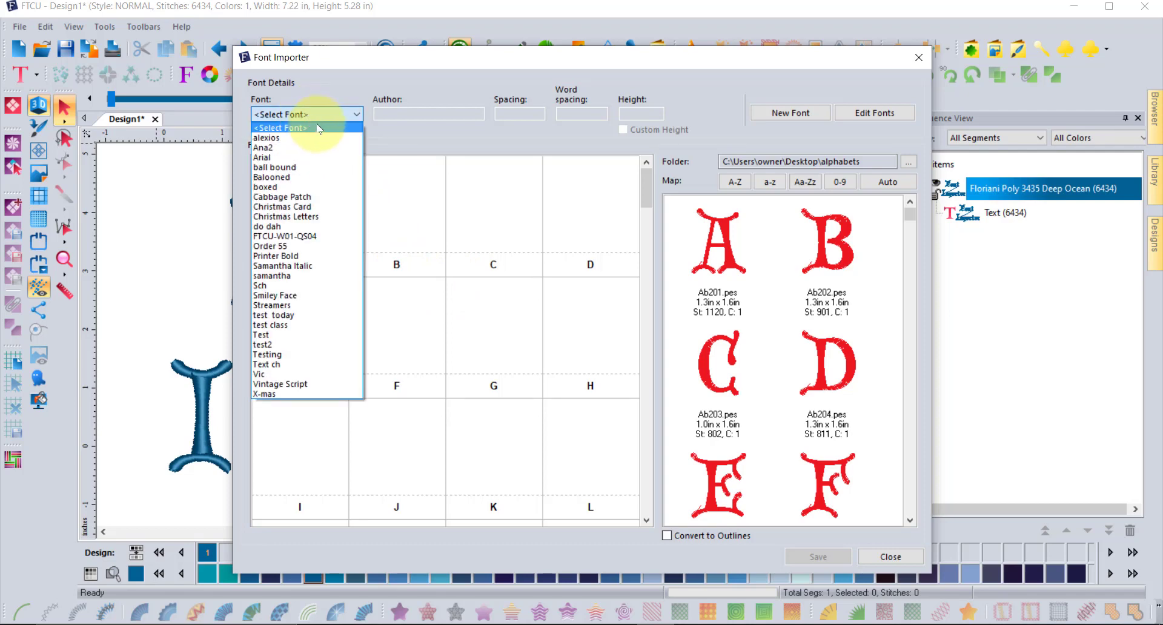
click(379, 81)
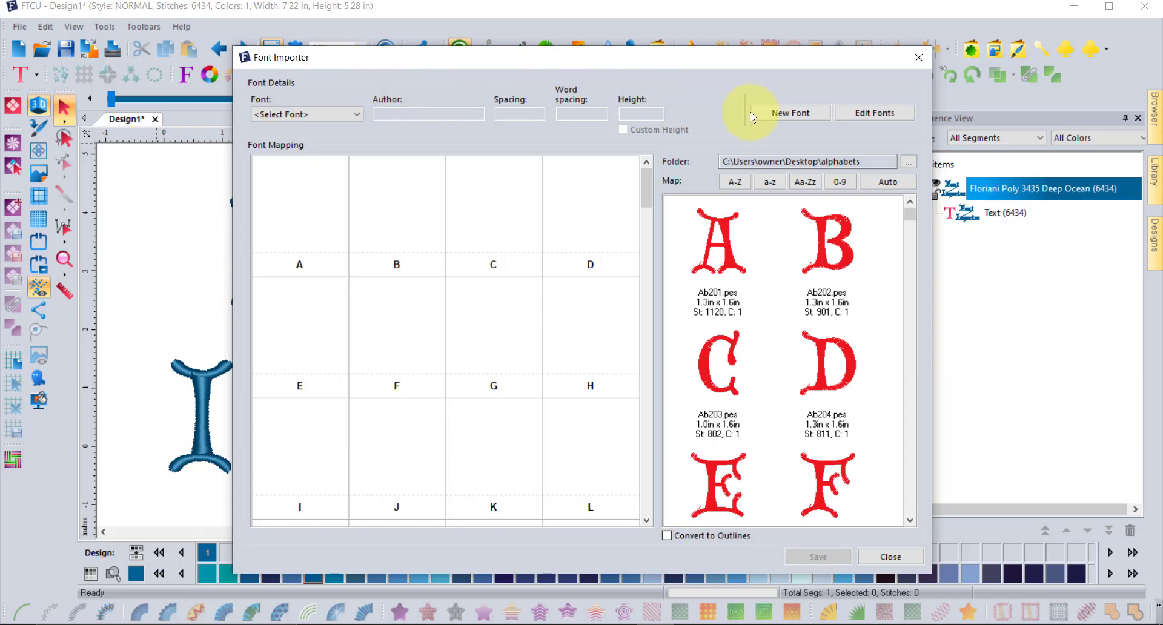
click(797, 119)
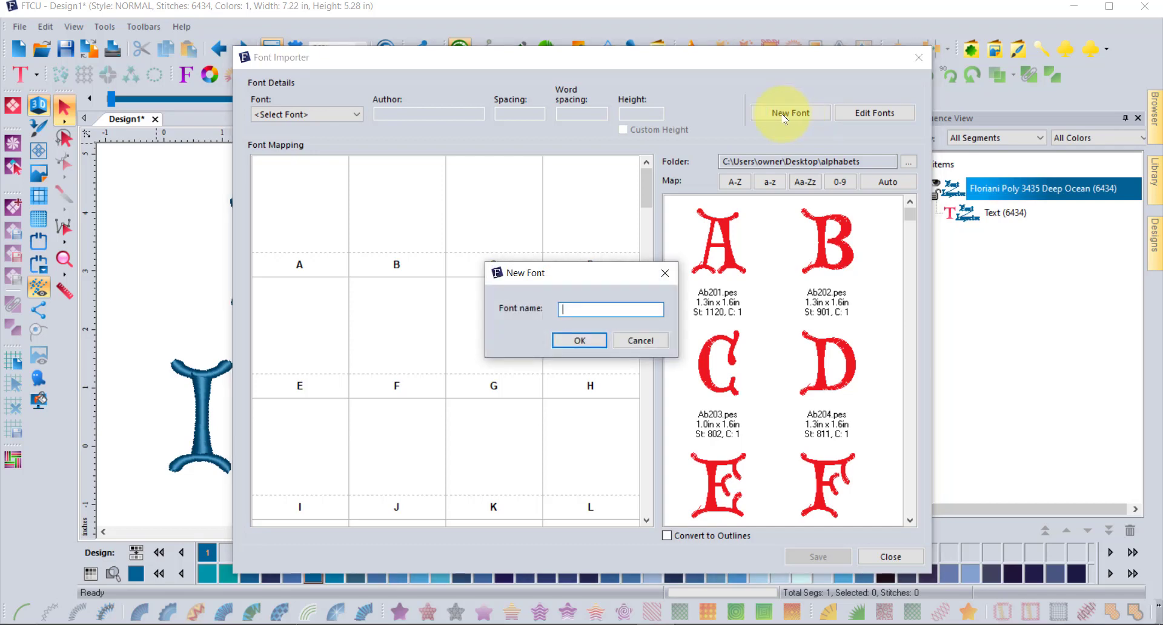
Name the new font 'Trevs Letters' and fill in the author's name.
text(Trevs Letters)
click(579, 340)
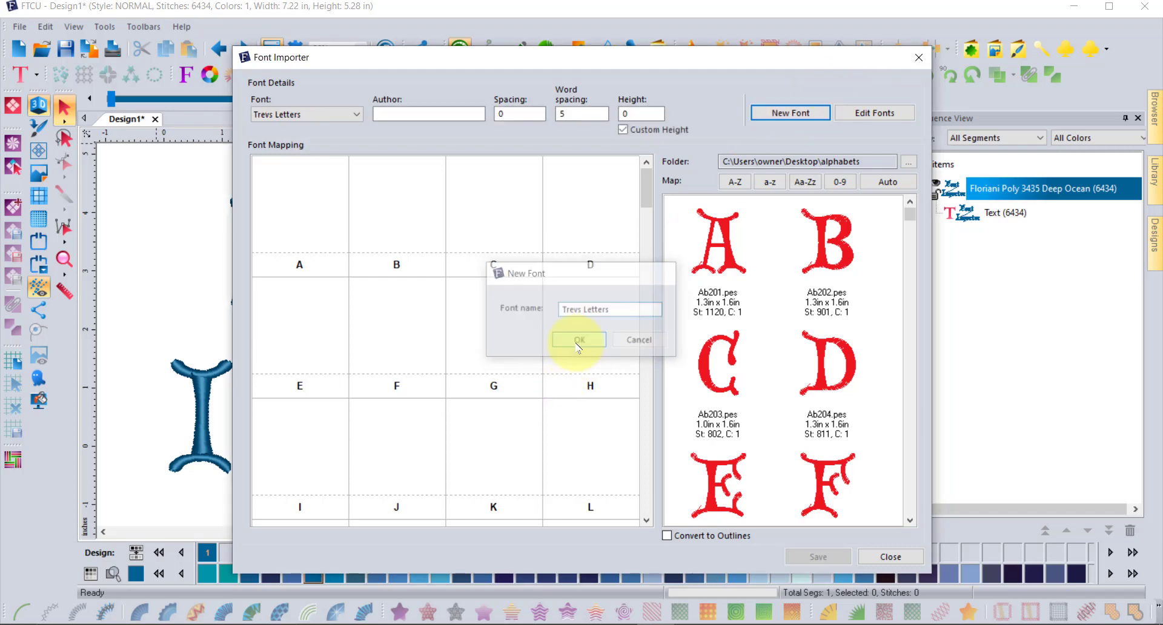
click(401, 115)
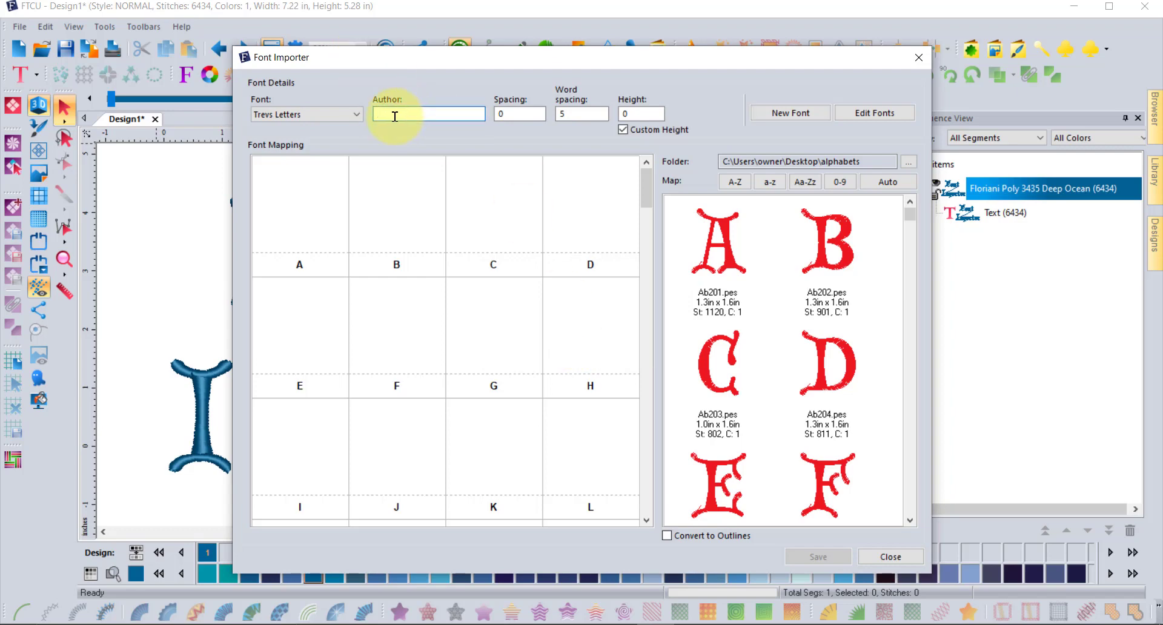
text(Trevor)
Confirm the Desktop alphabets folder as the design source and select the Ab201 design.
click(908, 163)
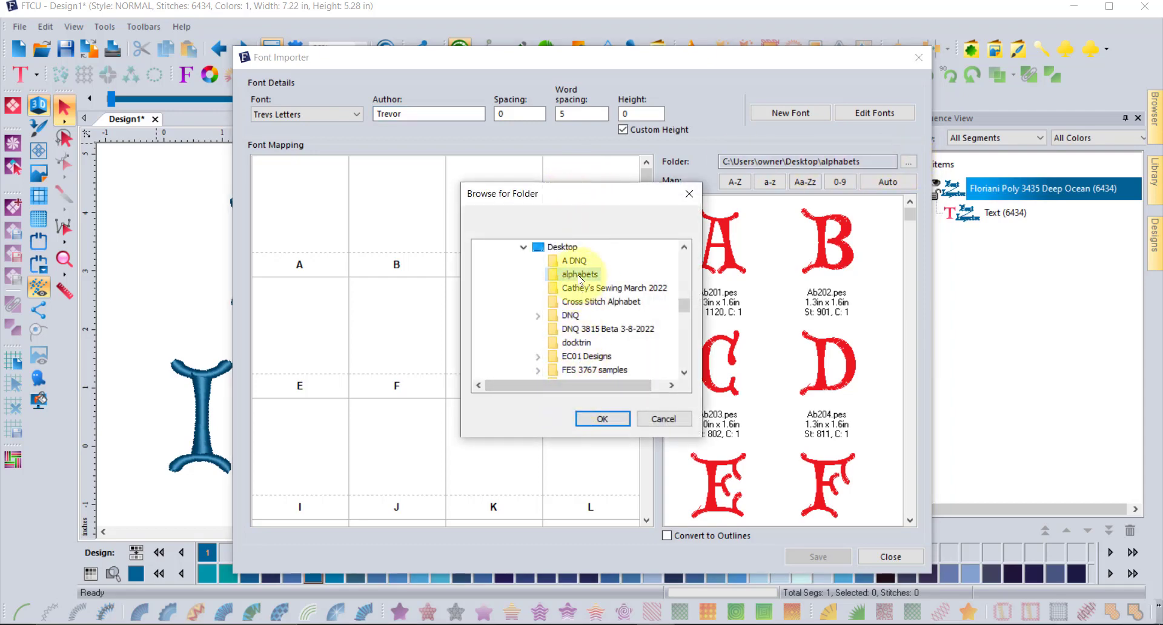
click(603, 419)
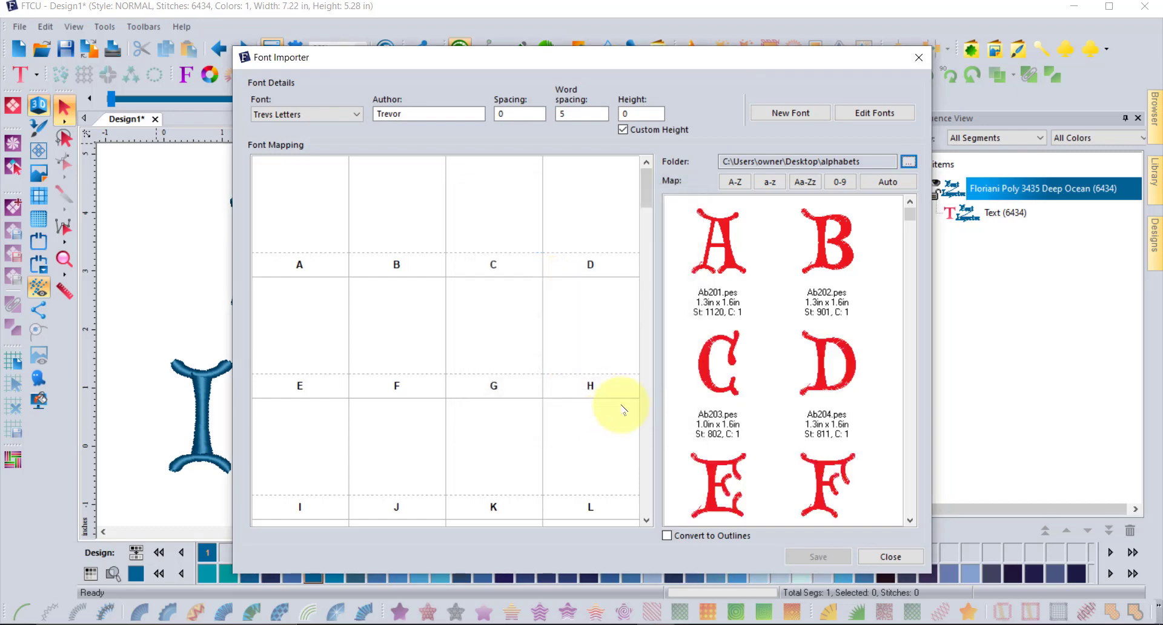
click(726, 228)
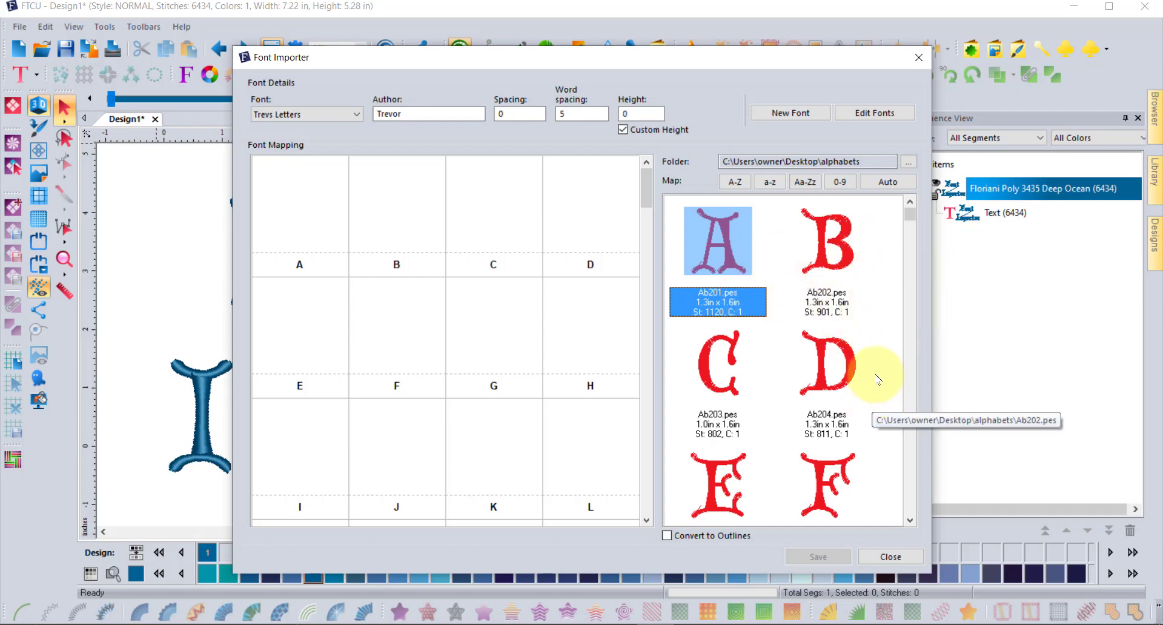
Scroll through all the letter designs in the alphabets folder.
scroll(827, 352, down, 1)
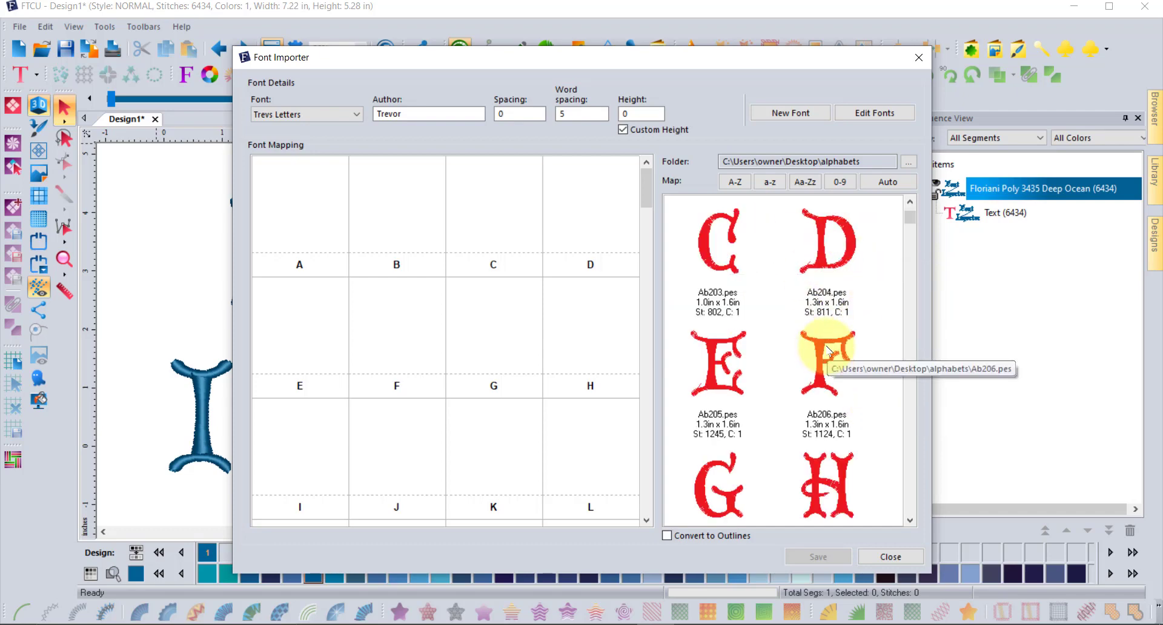
scroll(829, 352, down, 1)
scroll(829, 351, down, 4)
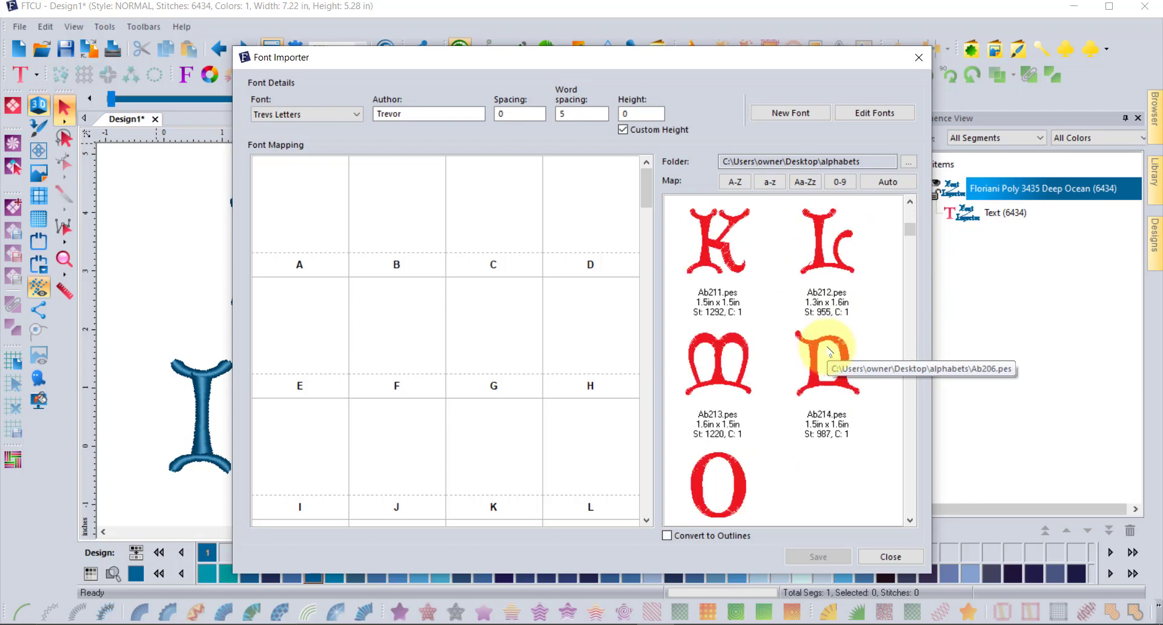
scroll(829, 352, down, 7)
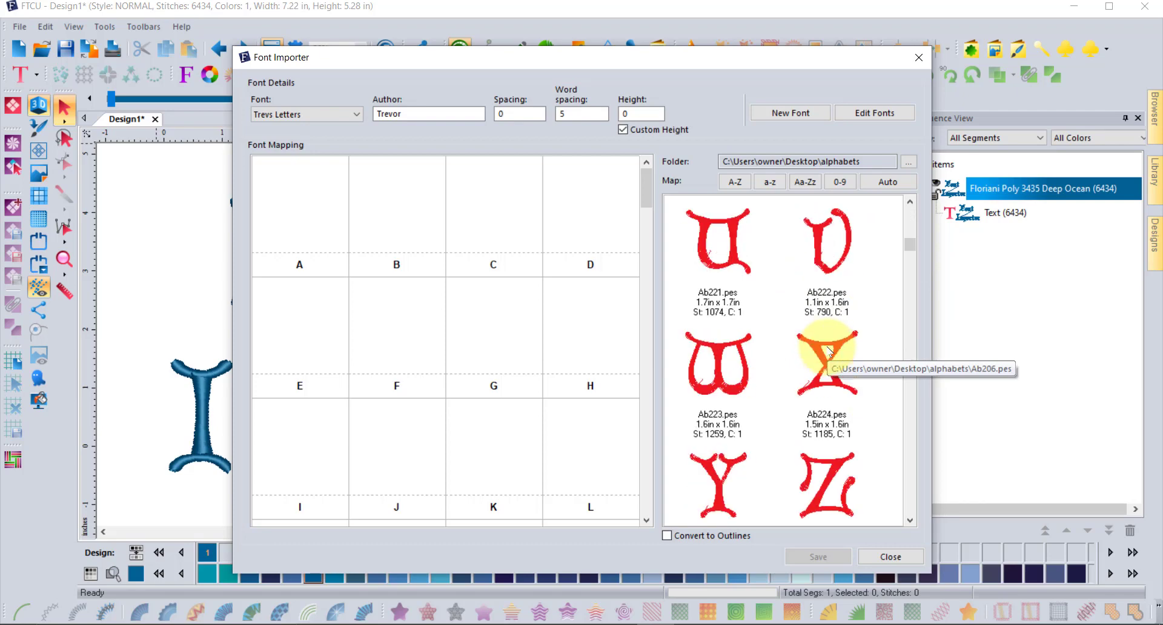
scroll(828, 352, down, 6)
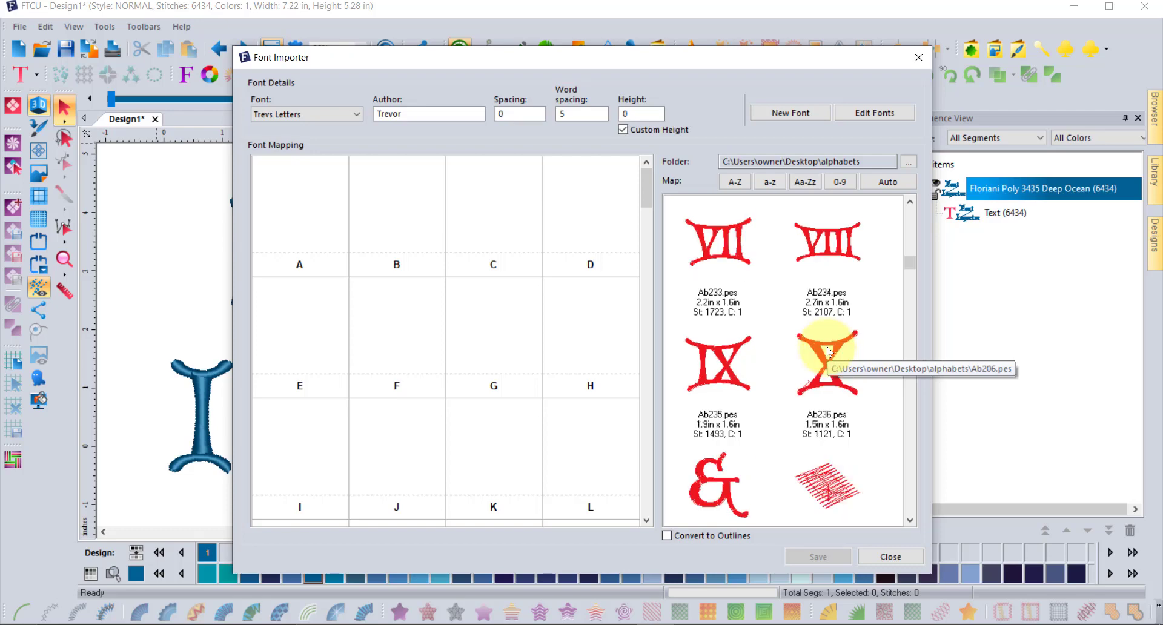
scroll(829, 351, down, 12)
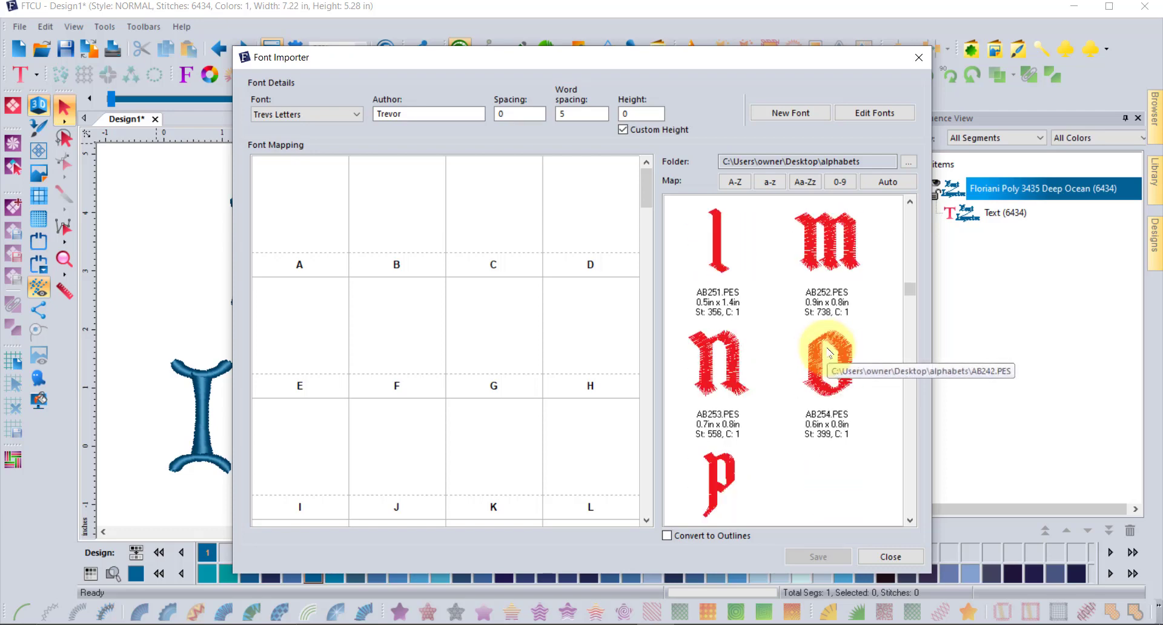
scroll(827, 350, down, 10)
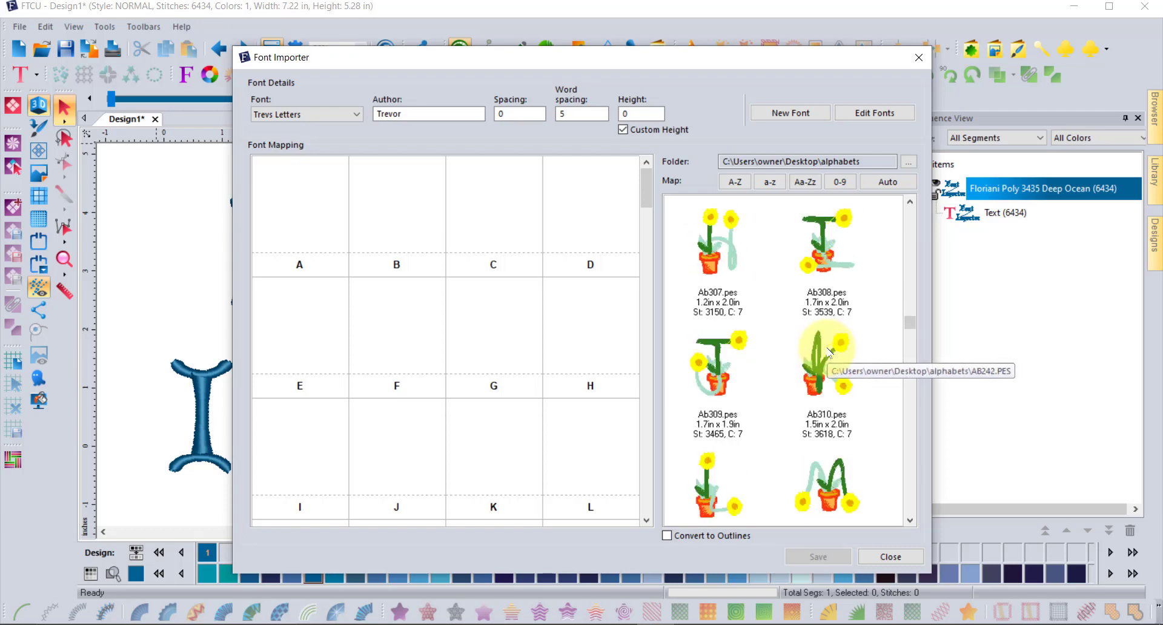
scroll(829, 352, down, 9)
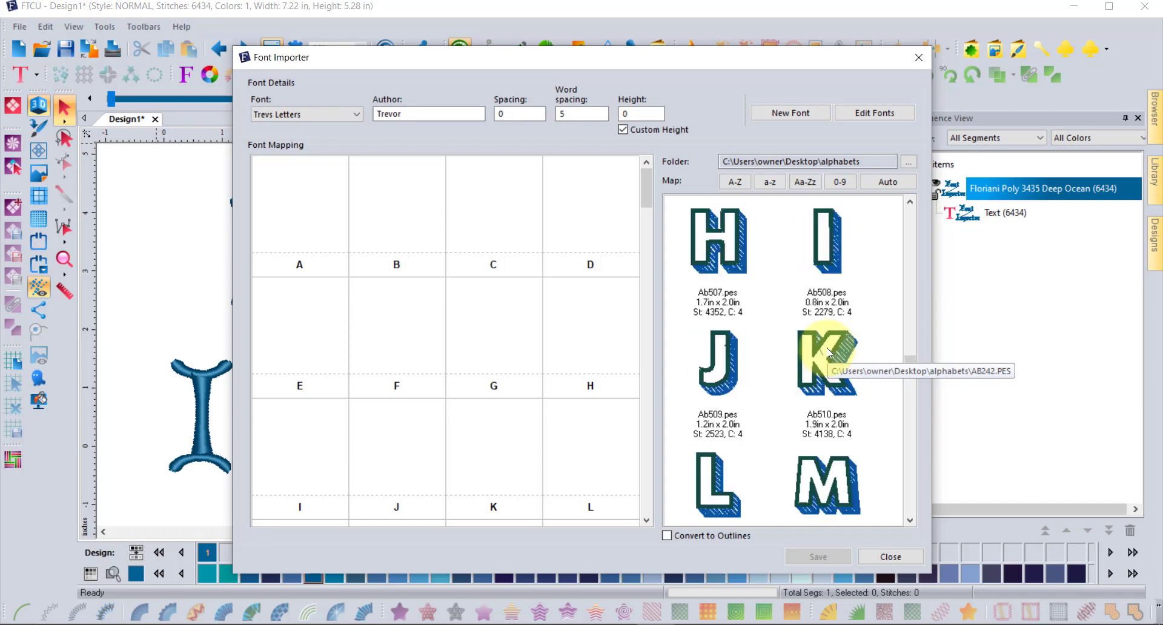
scroll(827, 352, down, 11)
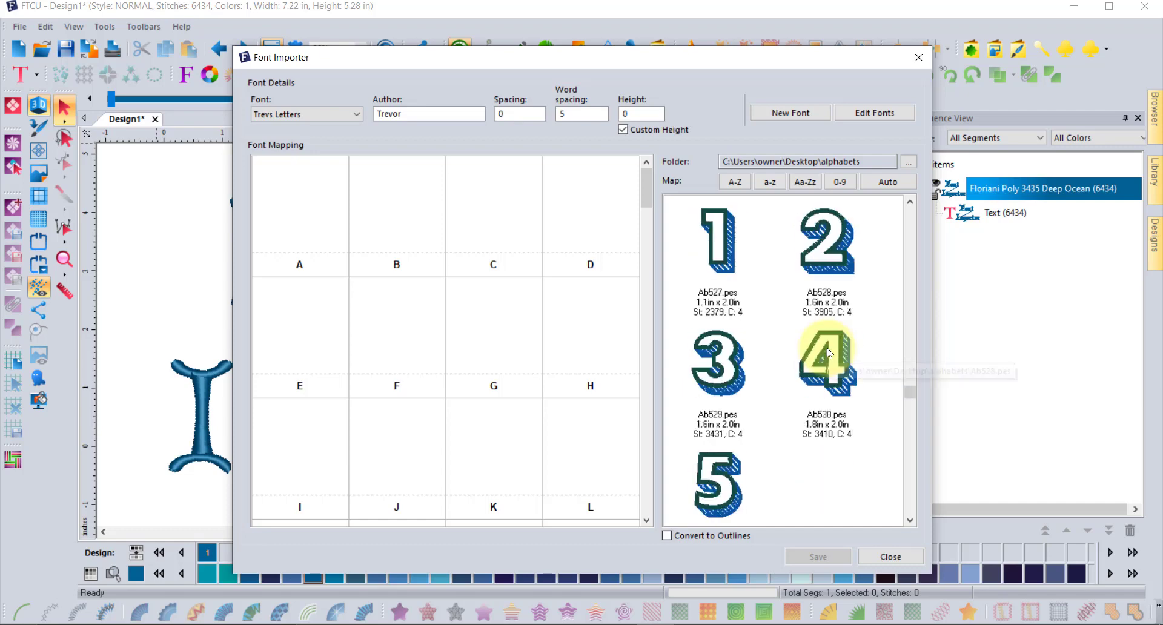
scroll(823, 347, down, 10)
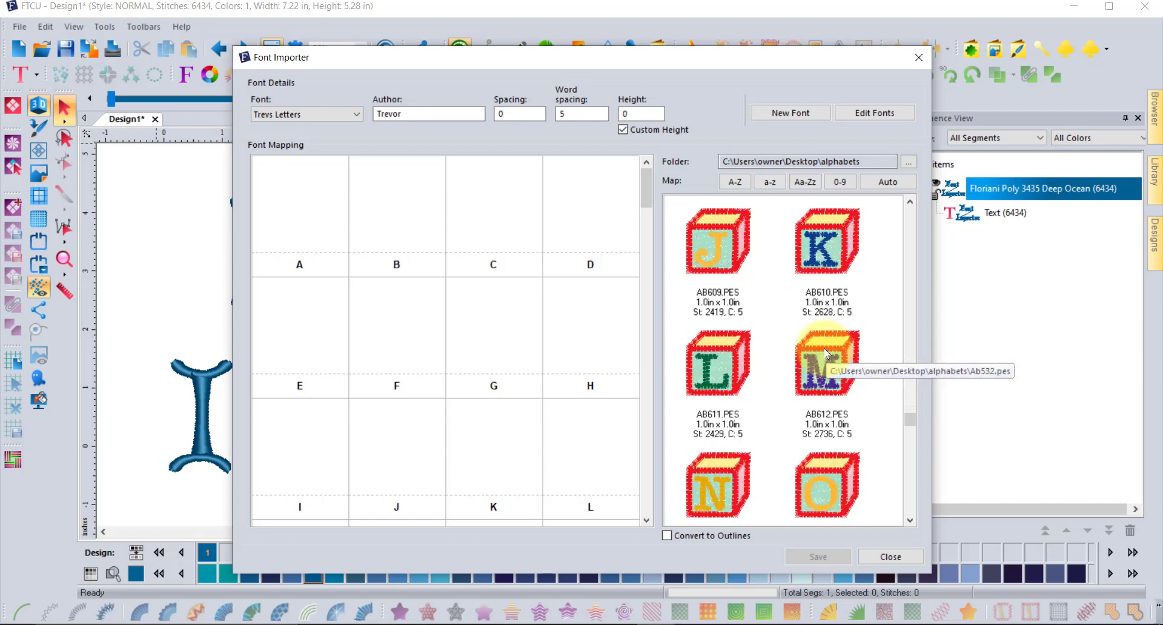
scroll(824, 348, down, 7)
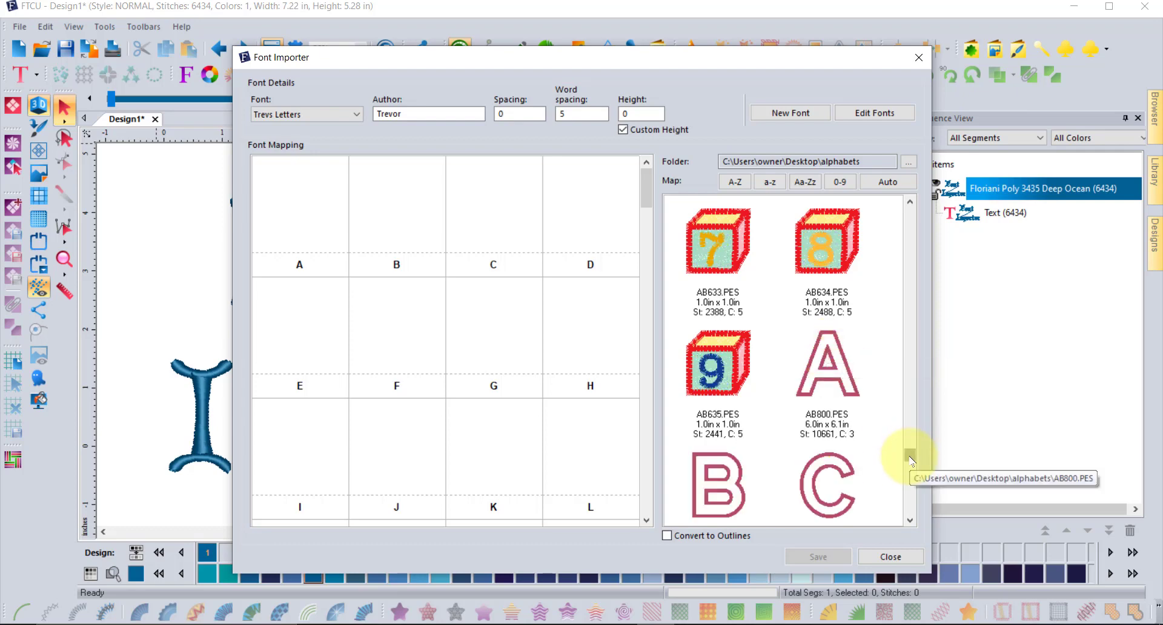
drag(912, 456, 923, 200)
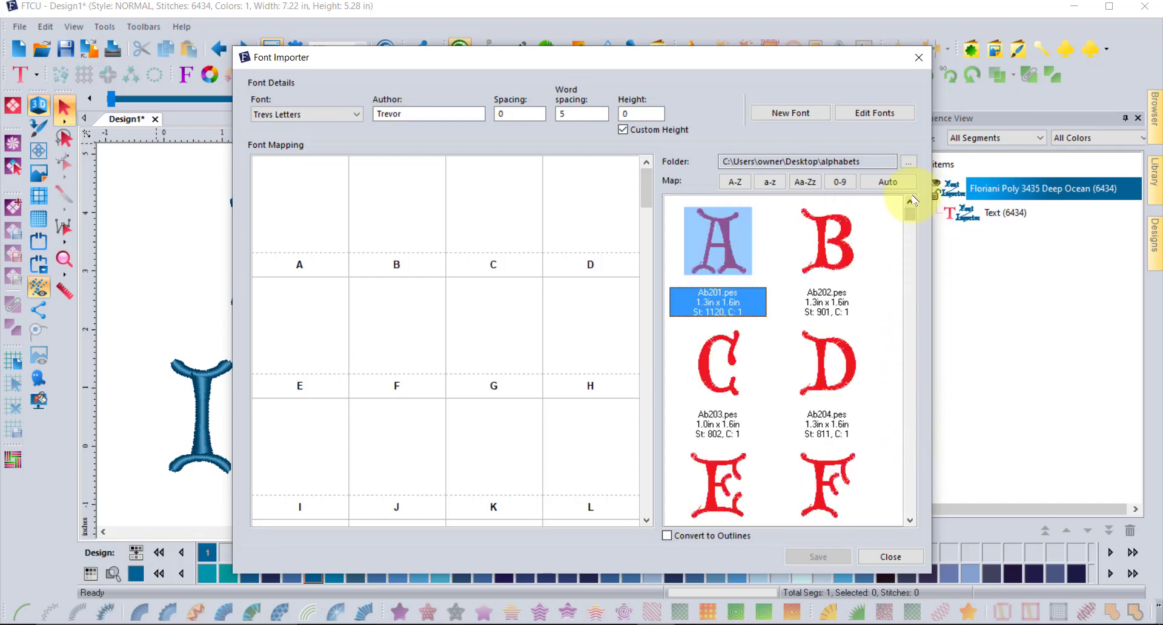
Select designs Ab201 through Ab226 and map them to uppercase A–Z.
drag(737, 241, 329, 217)
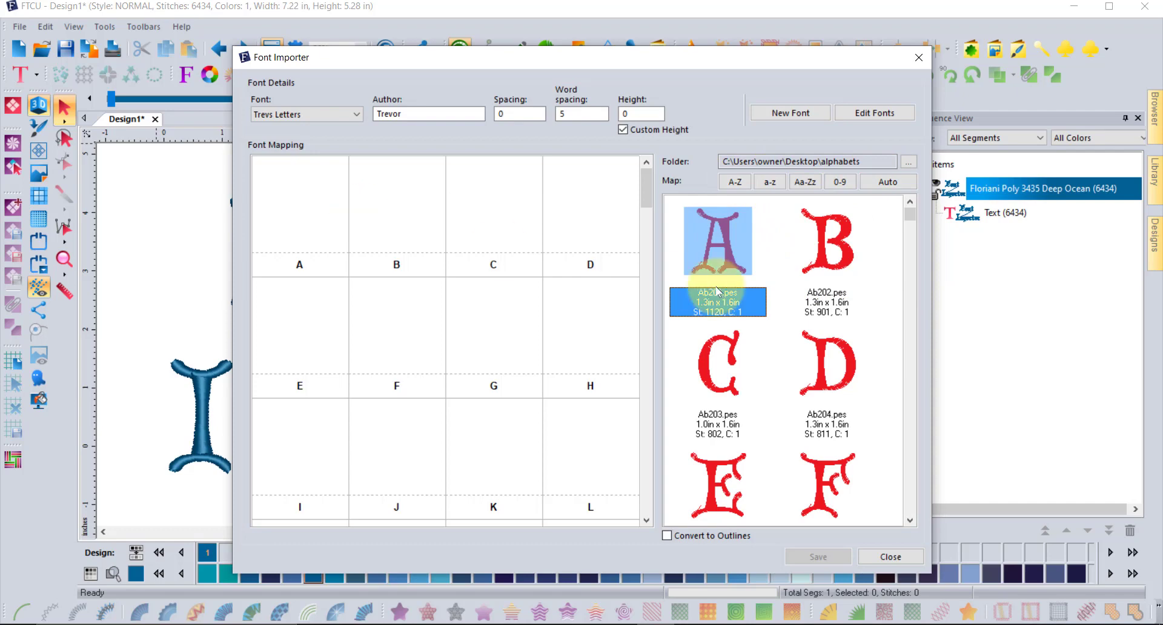
click(726, 235)
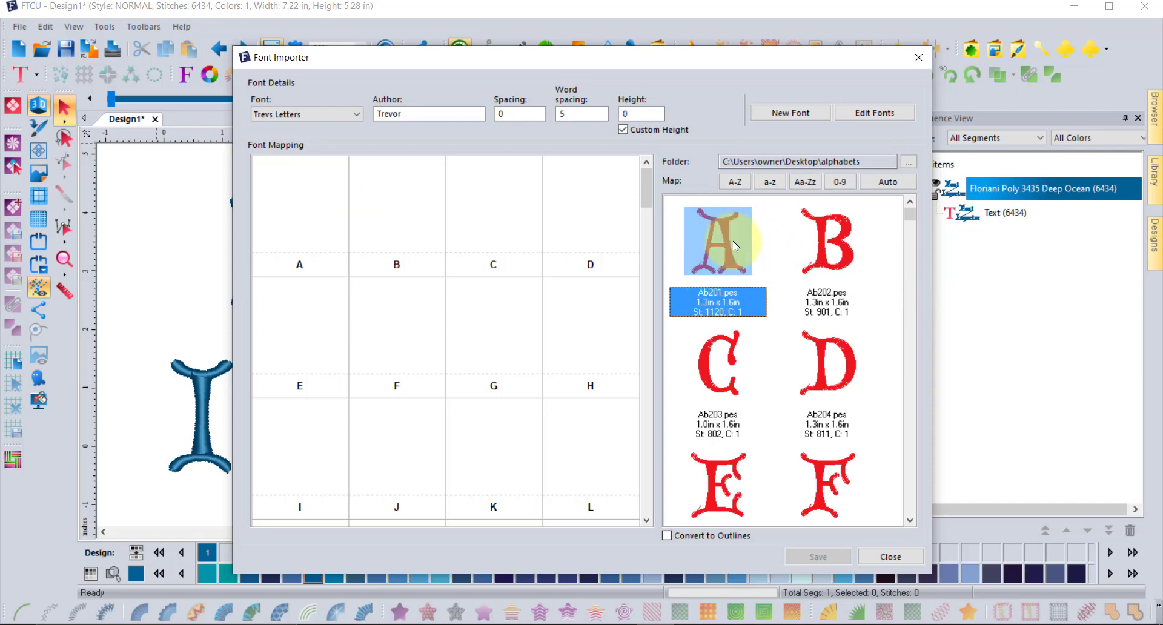
scroll(788, 299, down, 6)
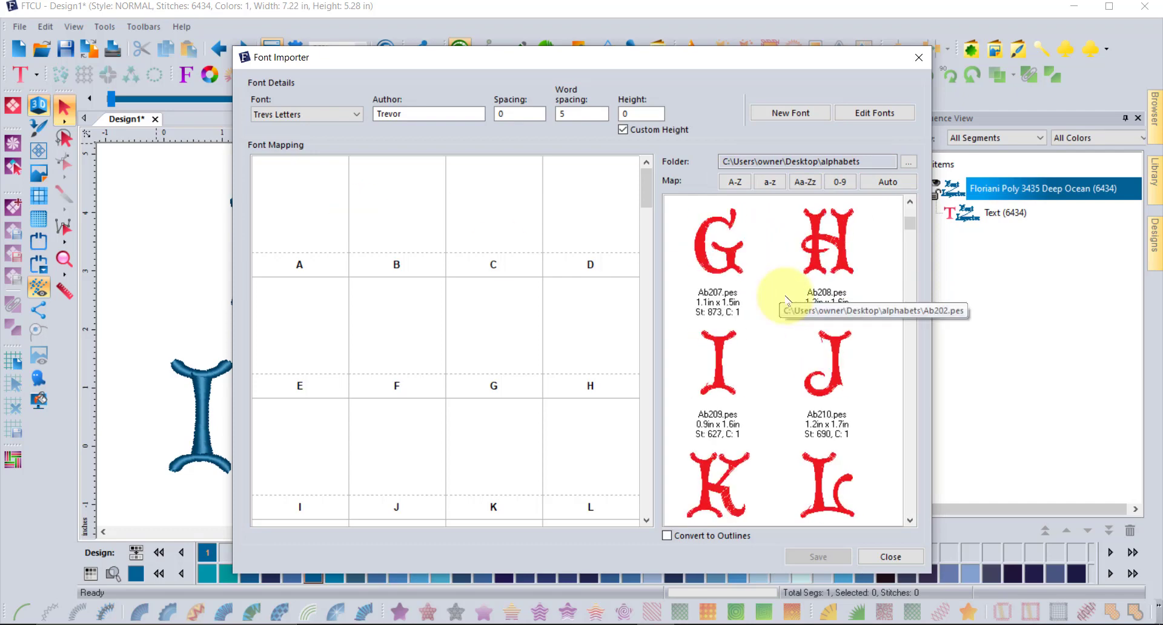
scroll(790, 301, down, 4)
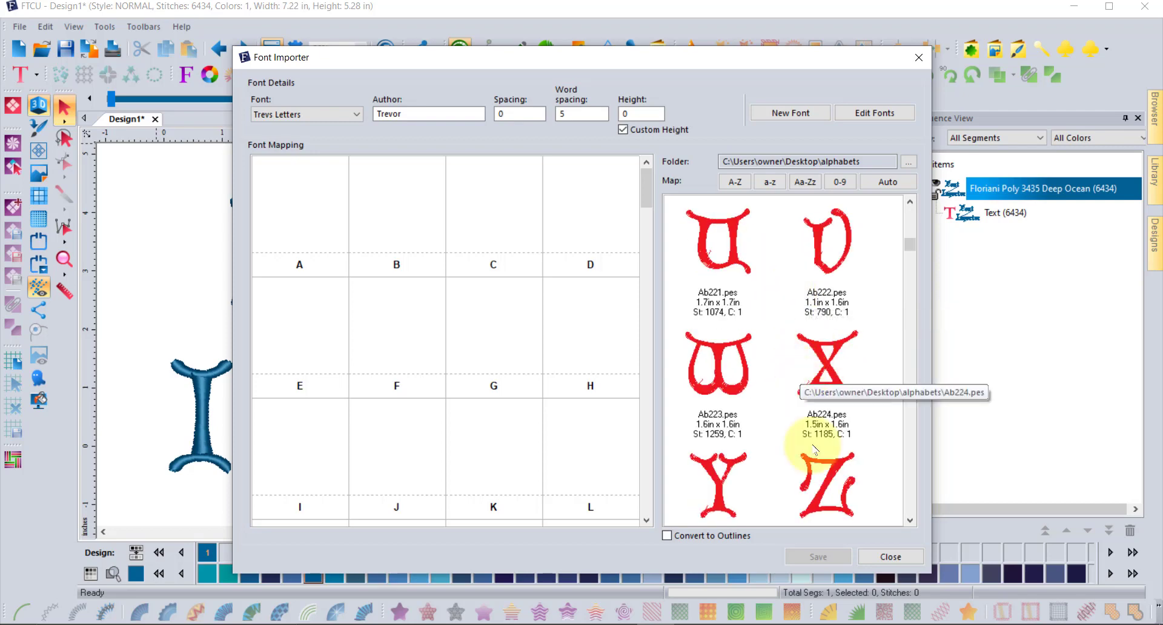
shift+click(821, 492)
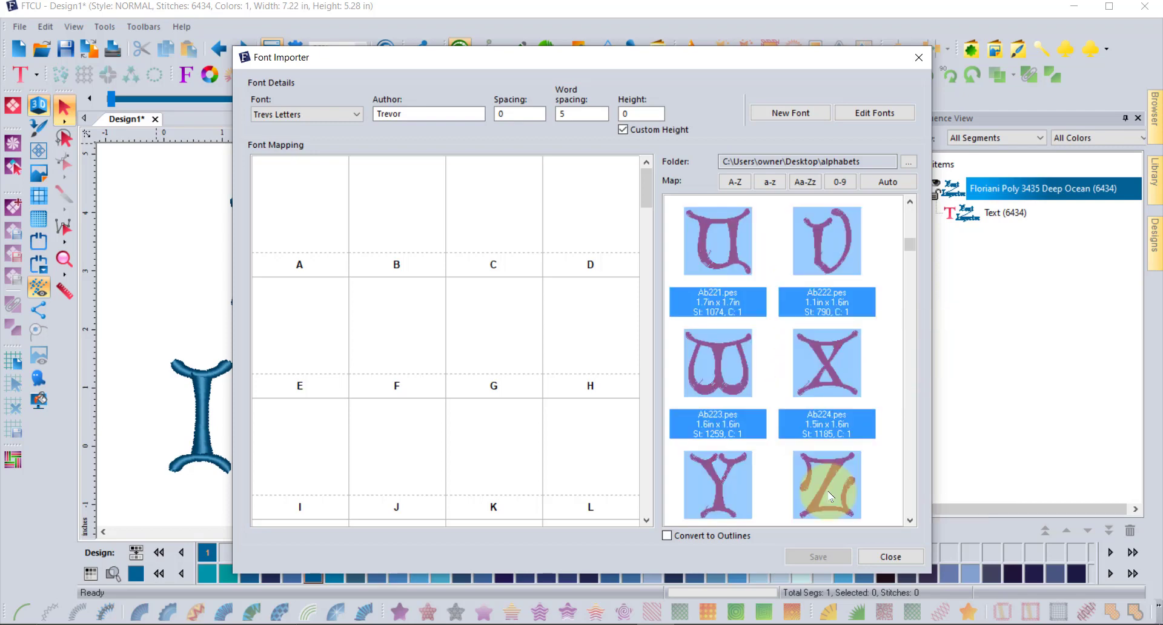
scroll(826, 417, down, 1)
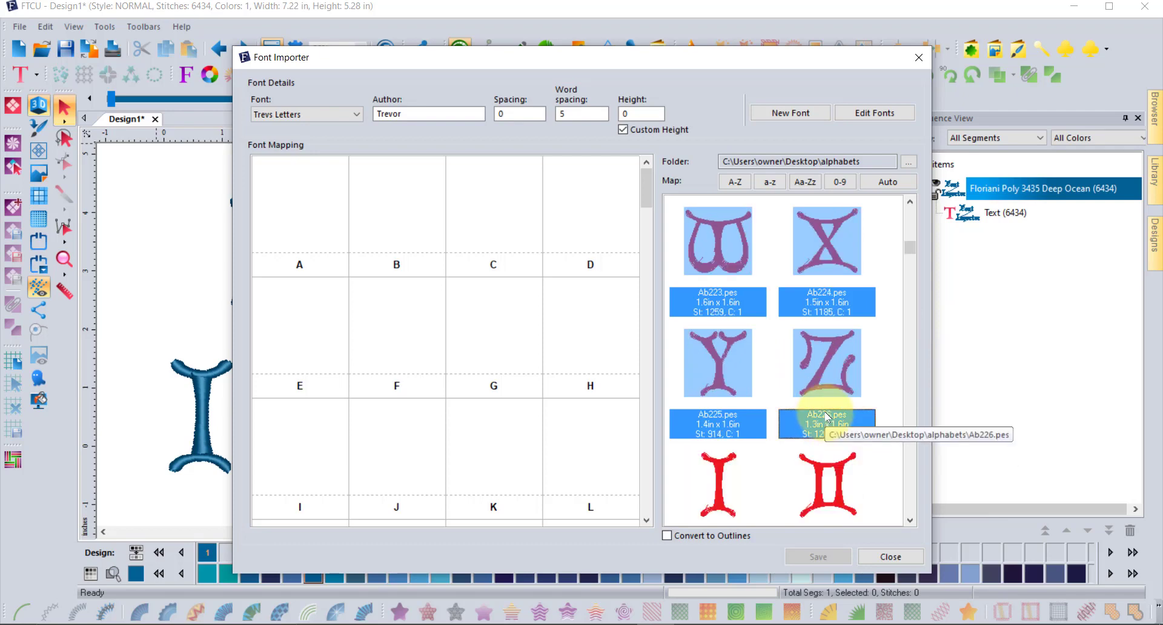
scroll(827, 417, up, 11)
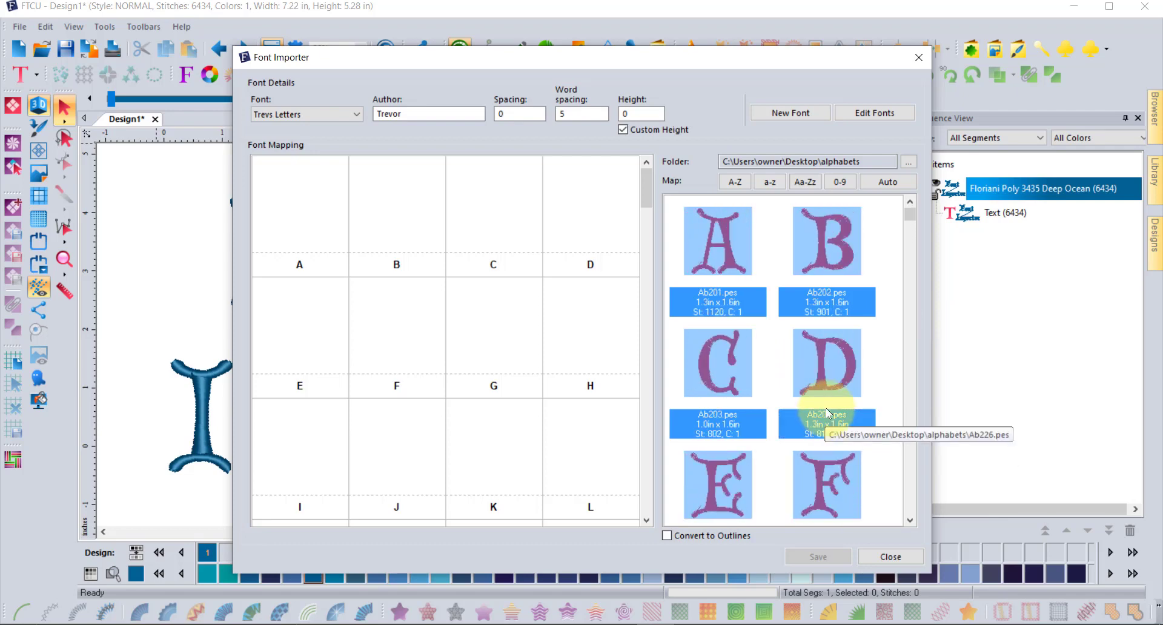
click(735, 181)
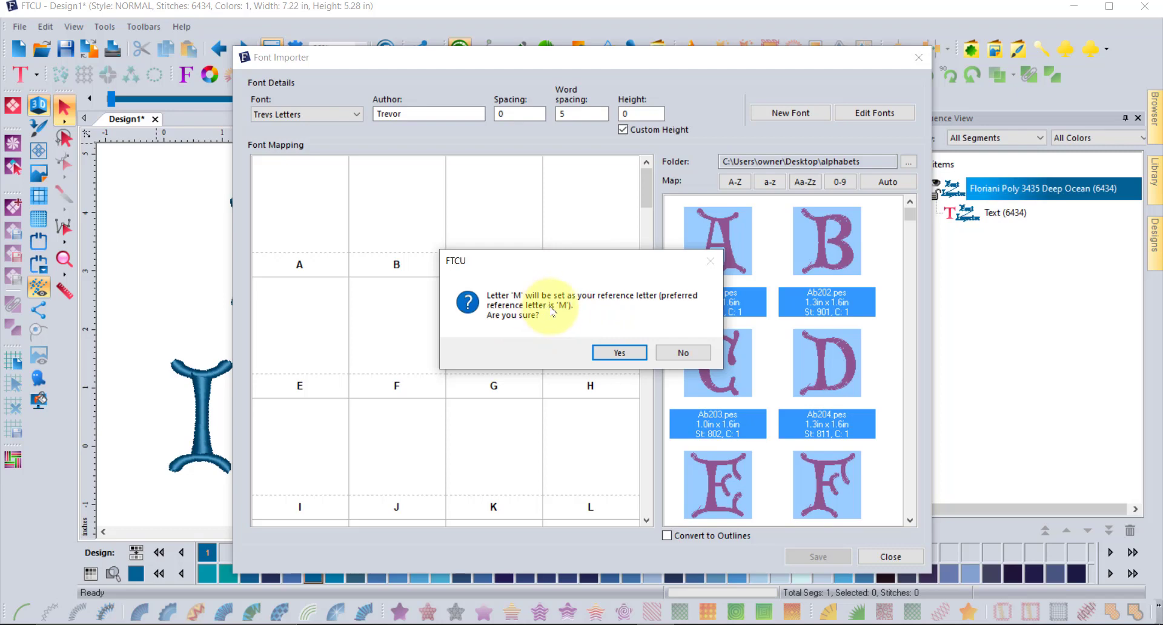
Accept M as the reference letter and set a custom letter height of 50.
click(618, 354)
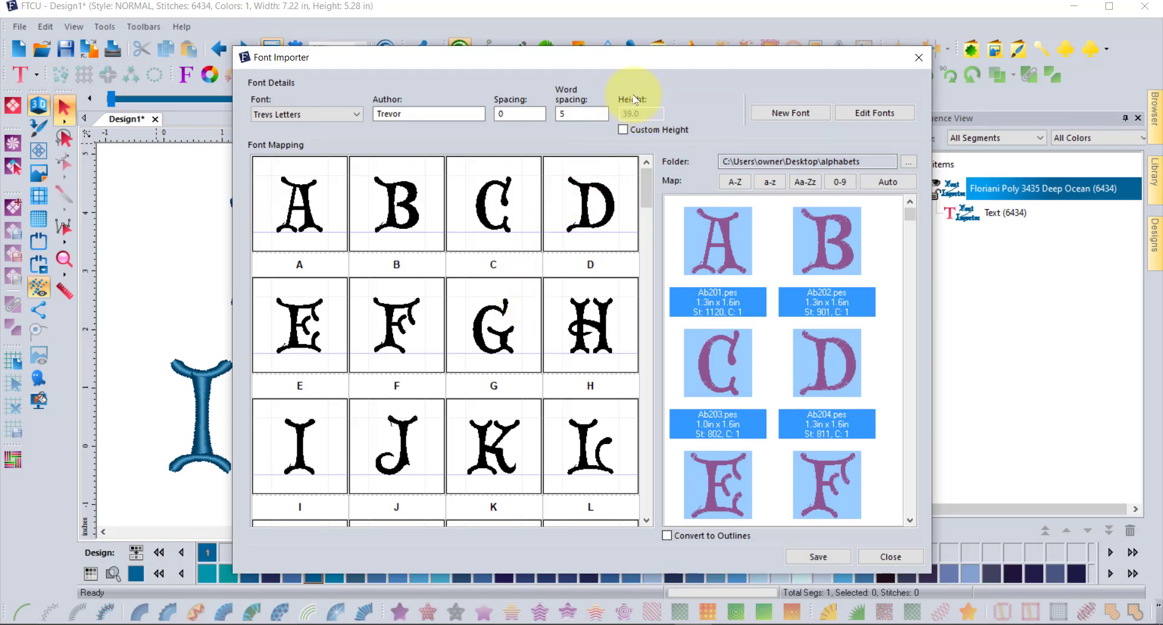
click(623, 129)
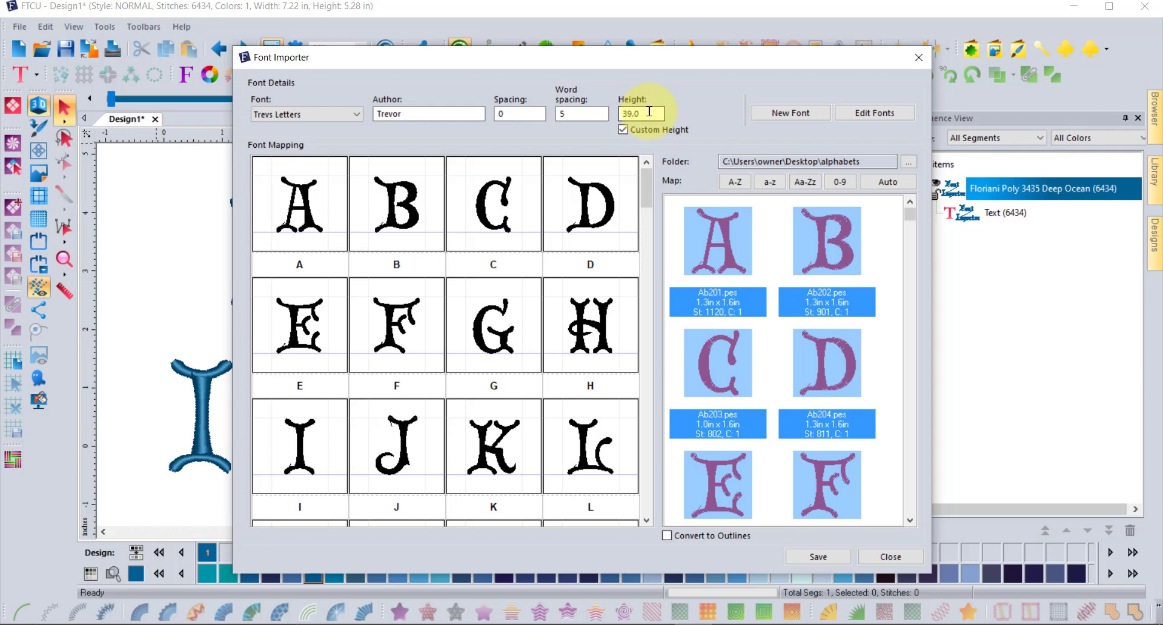
click(649, 113)
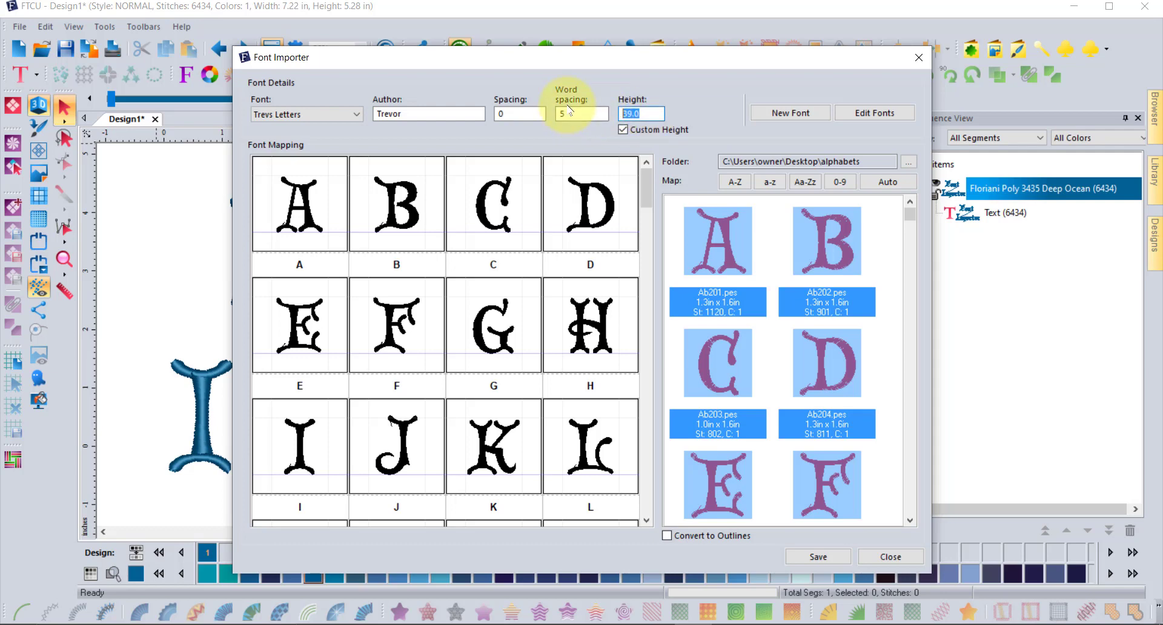
text(50)
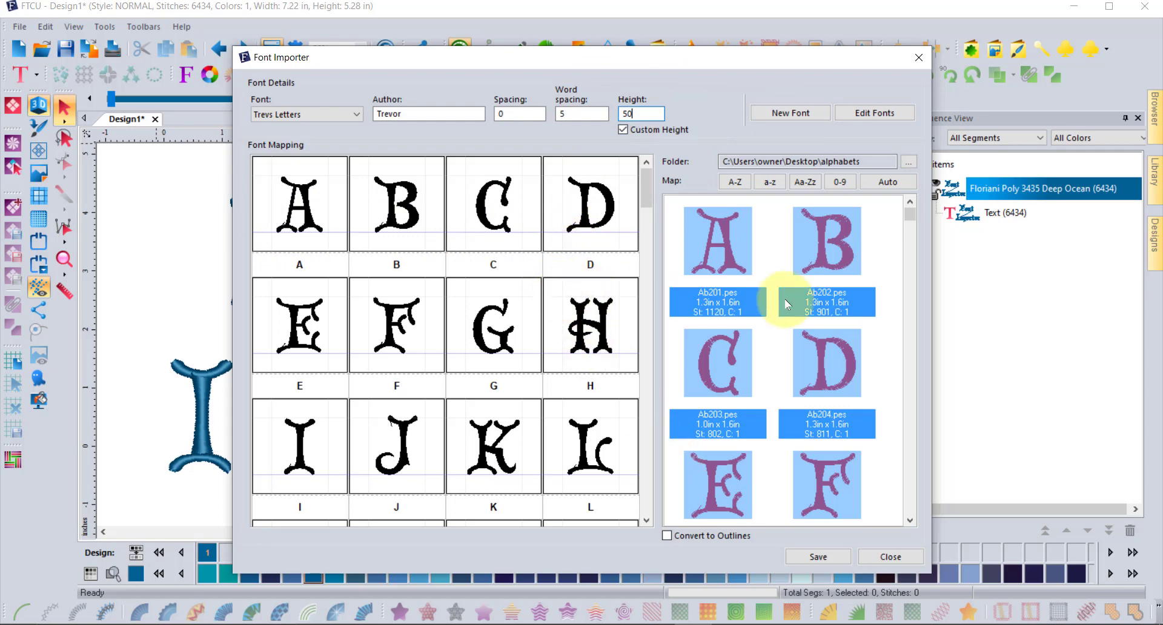
Select the blackletter designs AB240 through AB265 and map them to lowercase a–z.
scroll(785, 299, down, 6)
scroll(786, 299, down, 8)
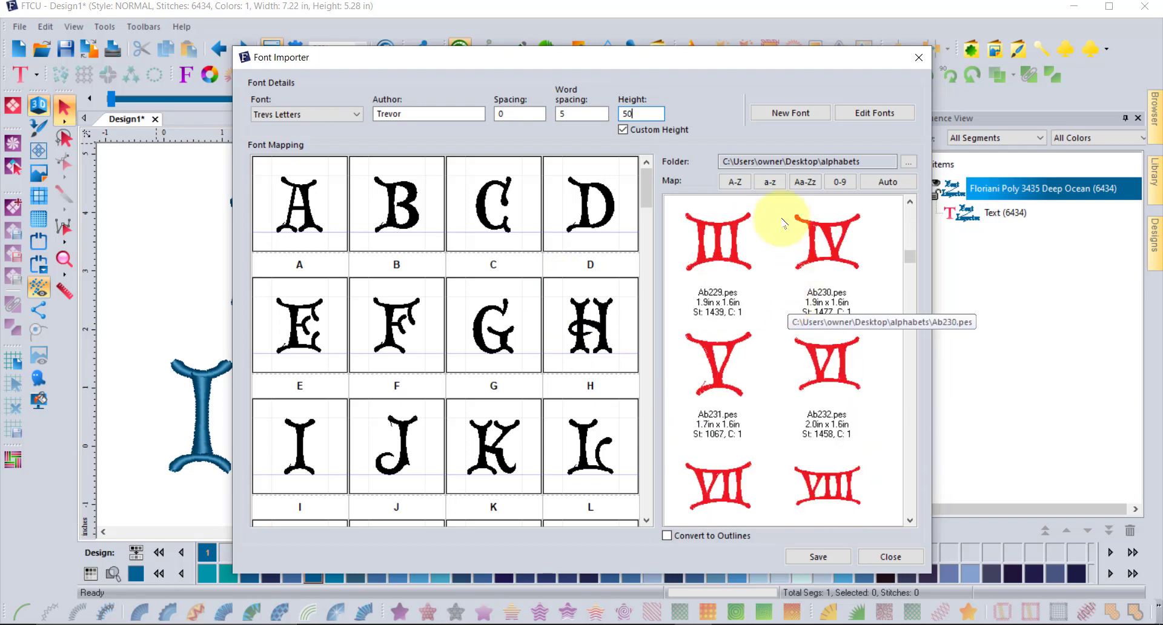
scroll(784, 223, down, 4)
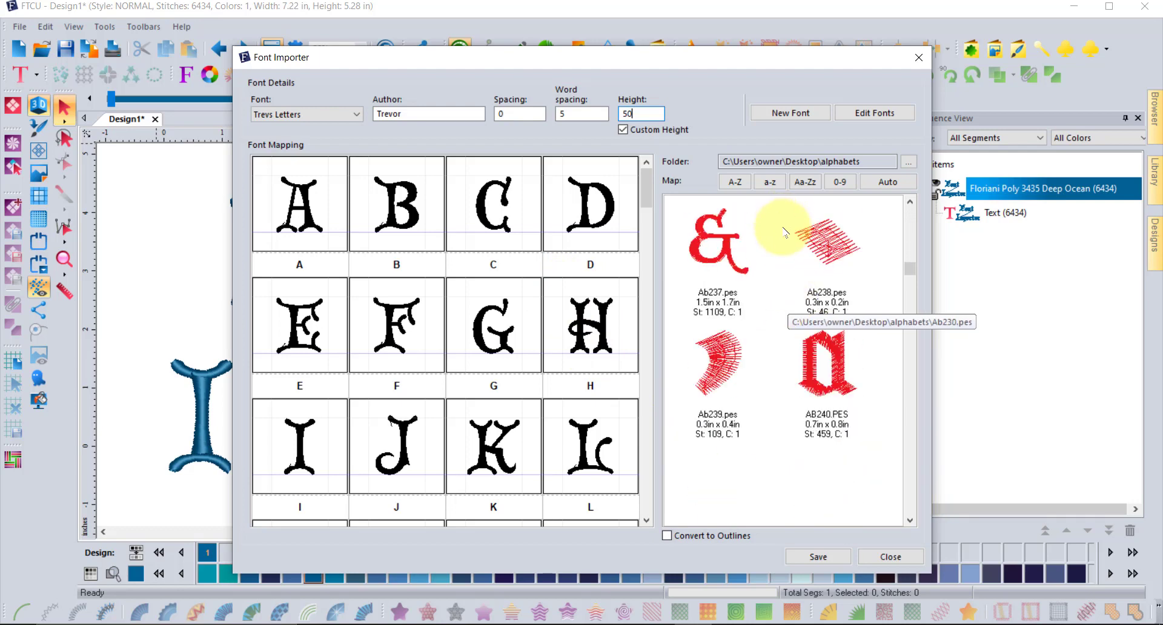
click(839, 339)
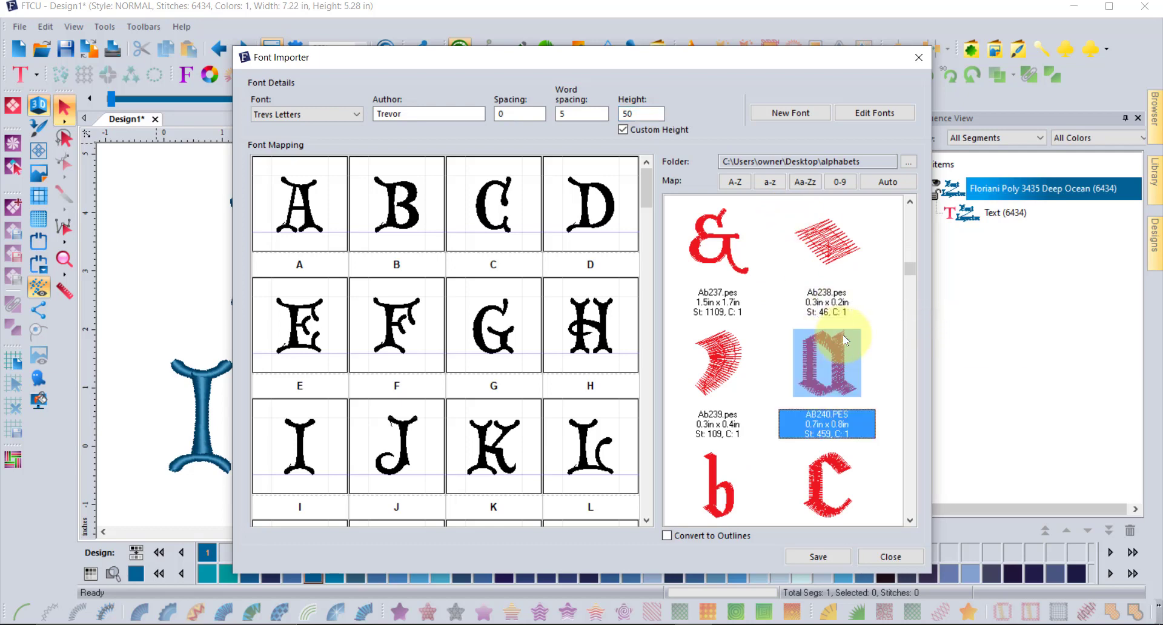
scroll(845, 338, down, 10)
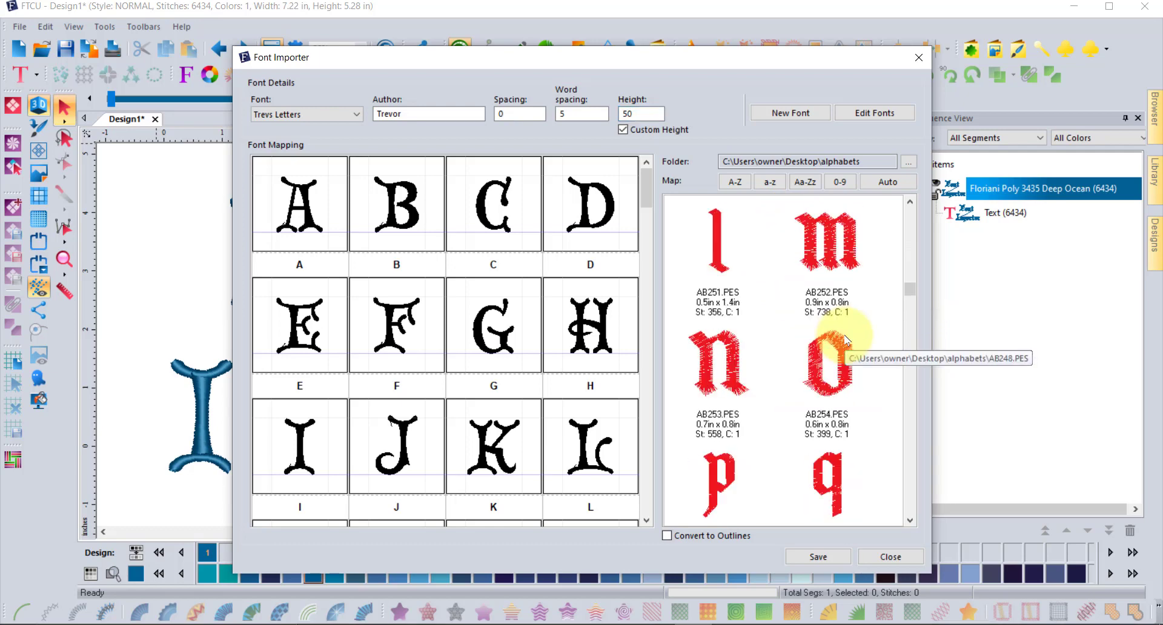
scroll(845, 338, down, 2)
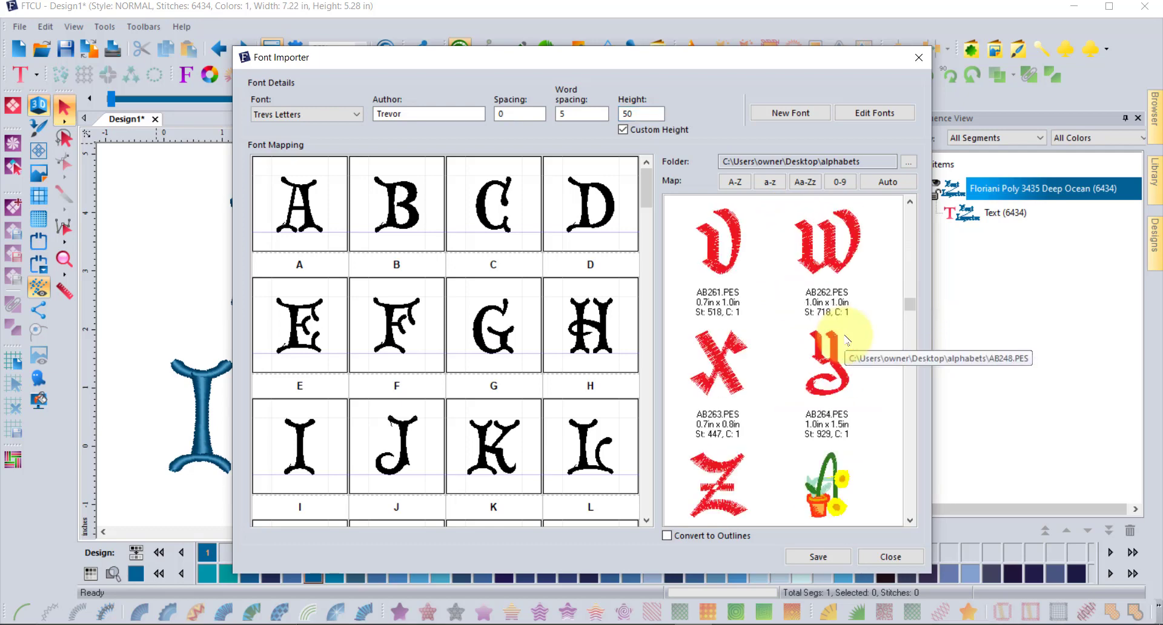
shift+click(720, 473)
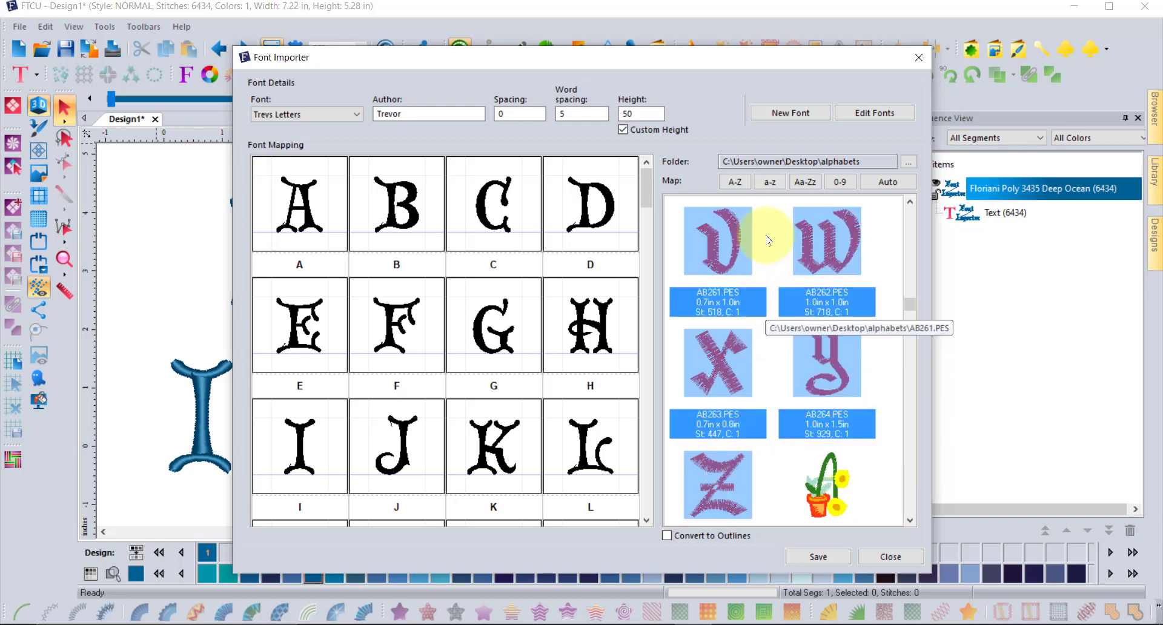
click(769, 183)
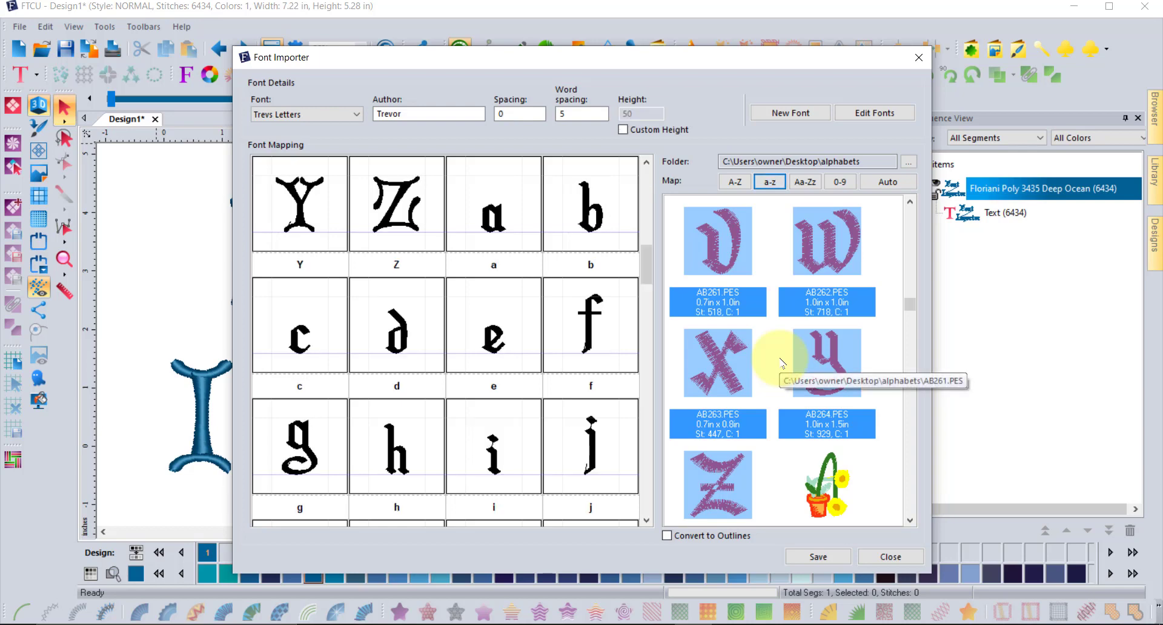
Clear the selection, pick the Roman numeral I design, and bring the numeral slots into view.
click(895, 293)
scroll(890, 290, up, 3)
scroll(889, 289, up, 10)
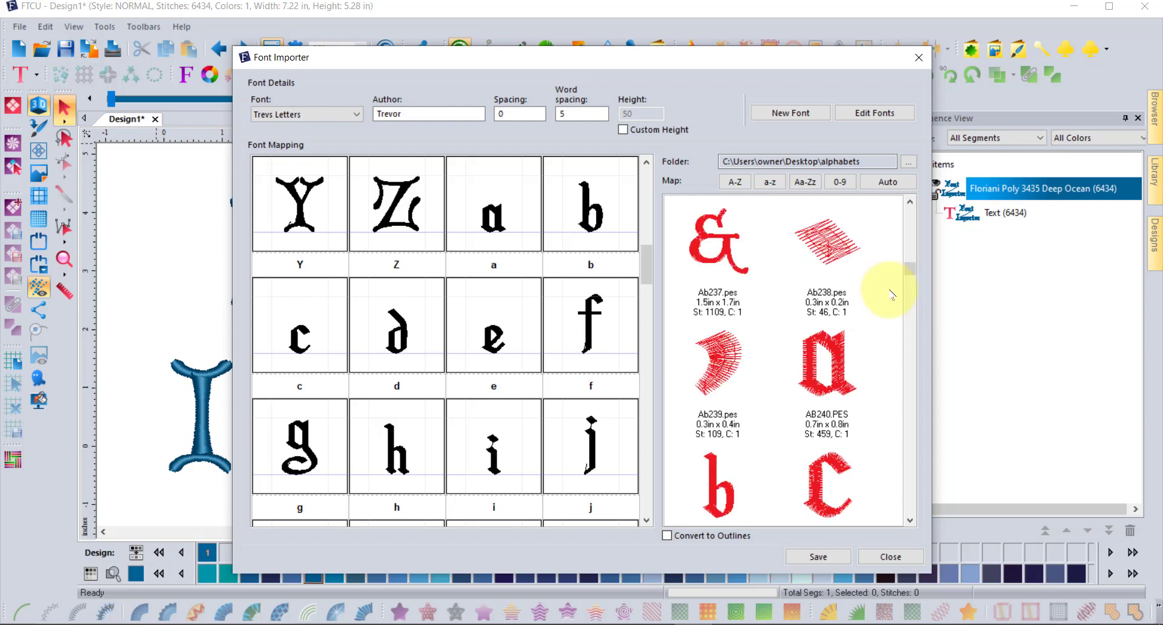
scroll(890, 295, up, 3)
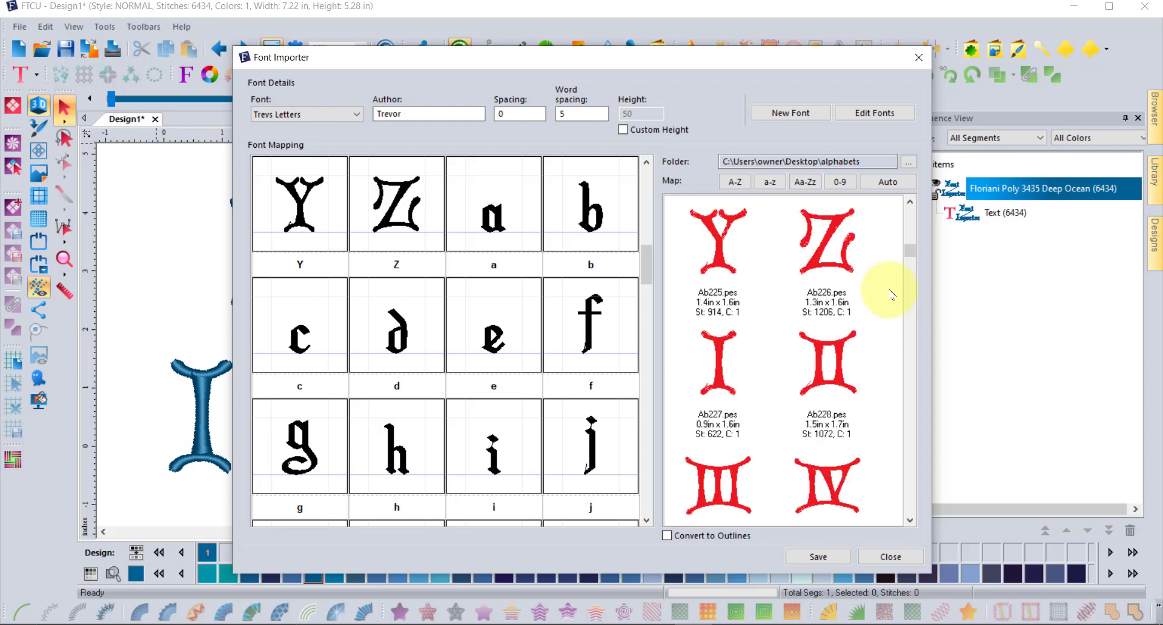
click(709, 361)
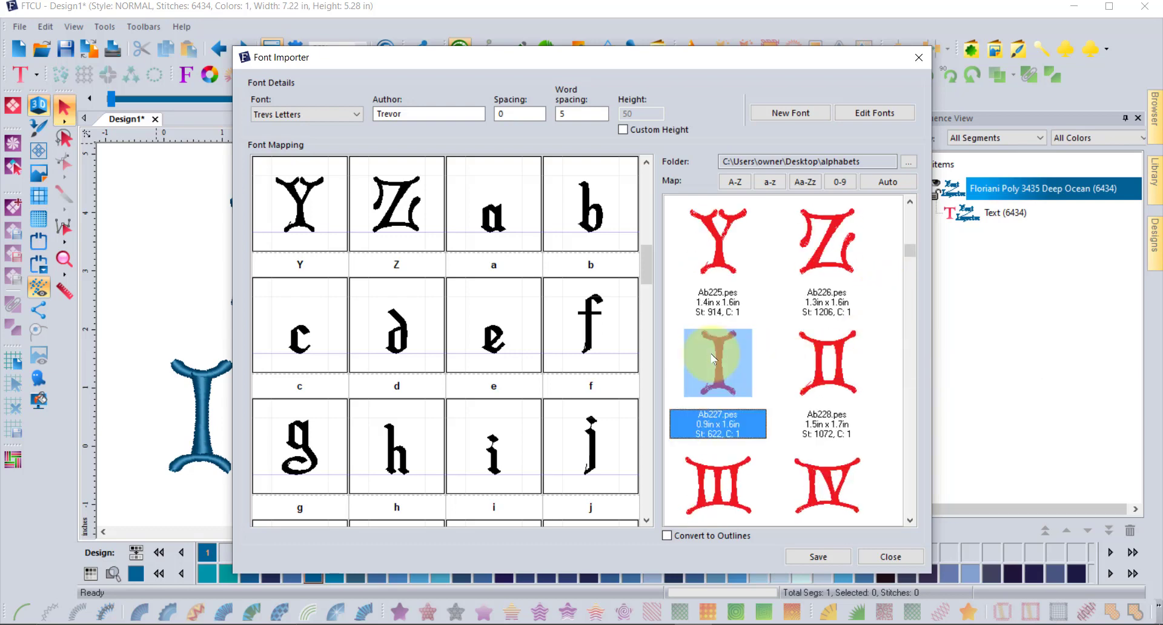
scroll(833, 387, down, 2)
scroll(836, 370, down, 5)
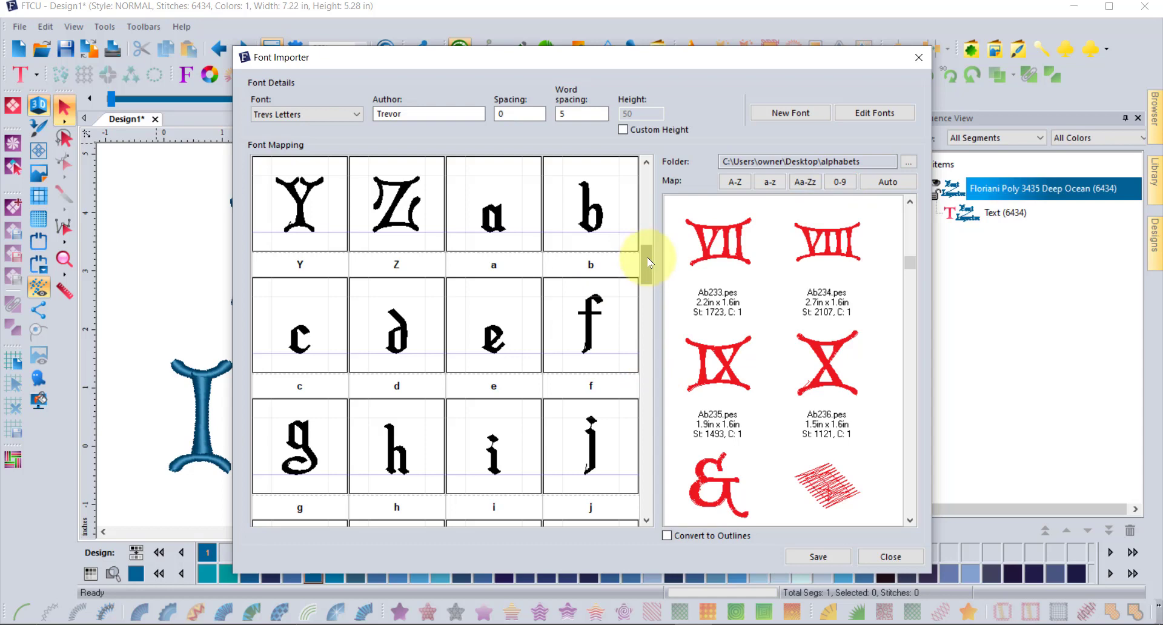
drag(647, 264, 647, 386)
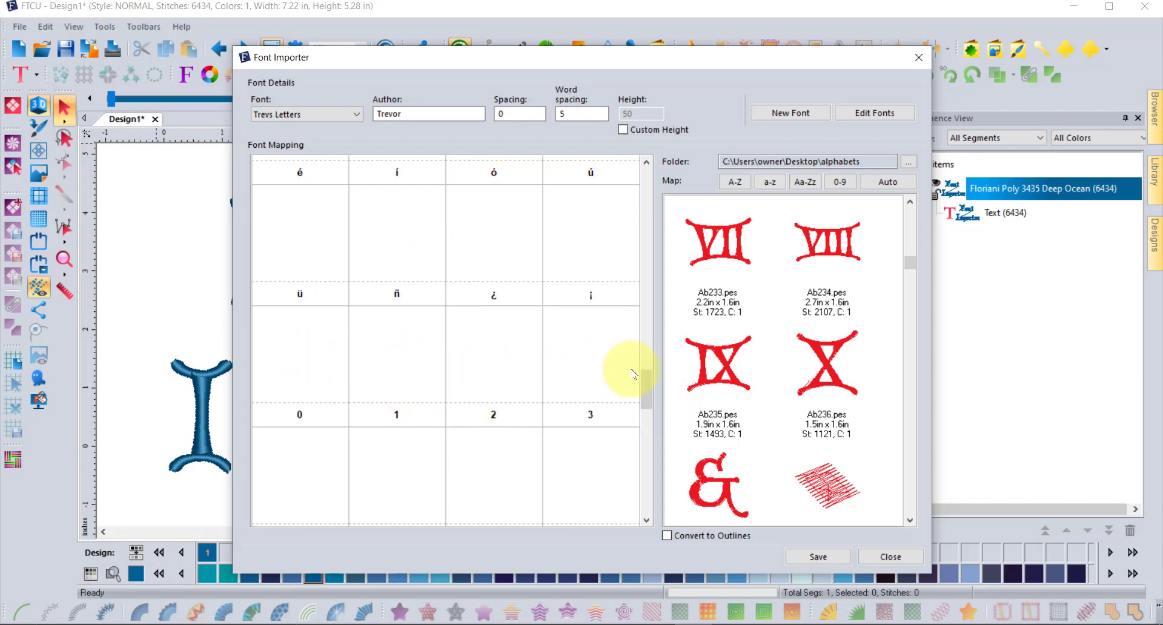
Assign the Roman numeral designs I, II and III to digits 1, 2 and 3.
click(911, 201)
click(911, 202)
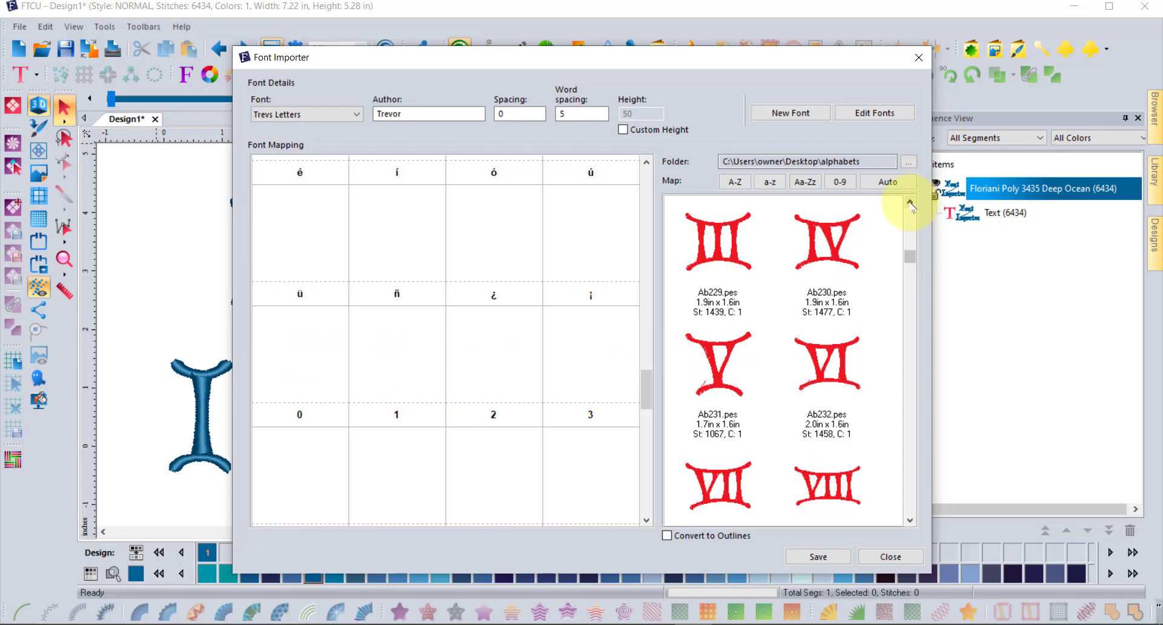
click(910, 201)
drag(717, 242, 381, 358)
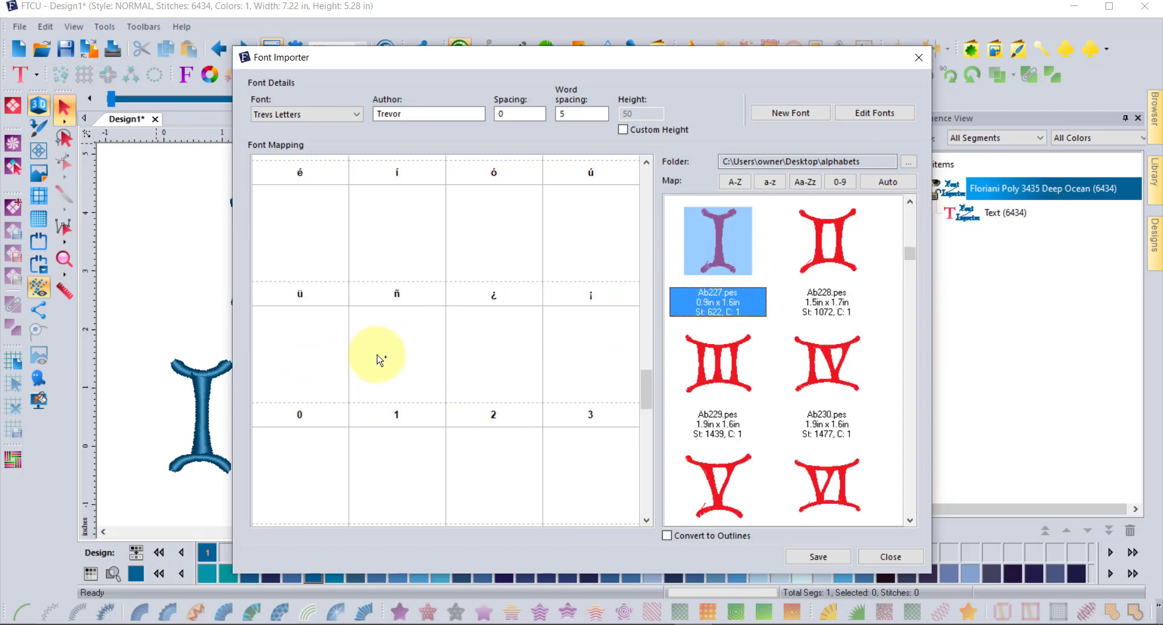
drag(824, 236, 501, 356)
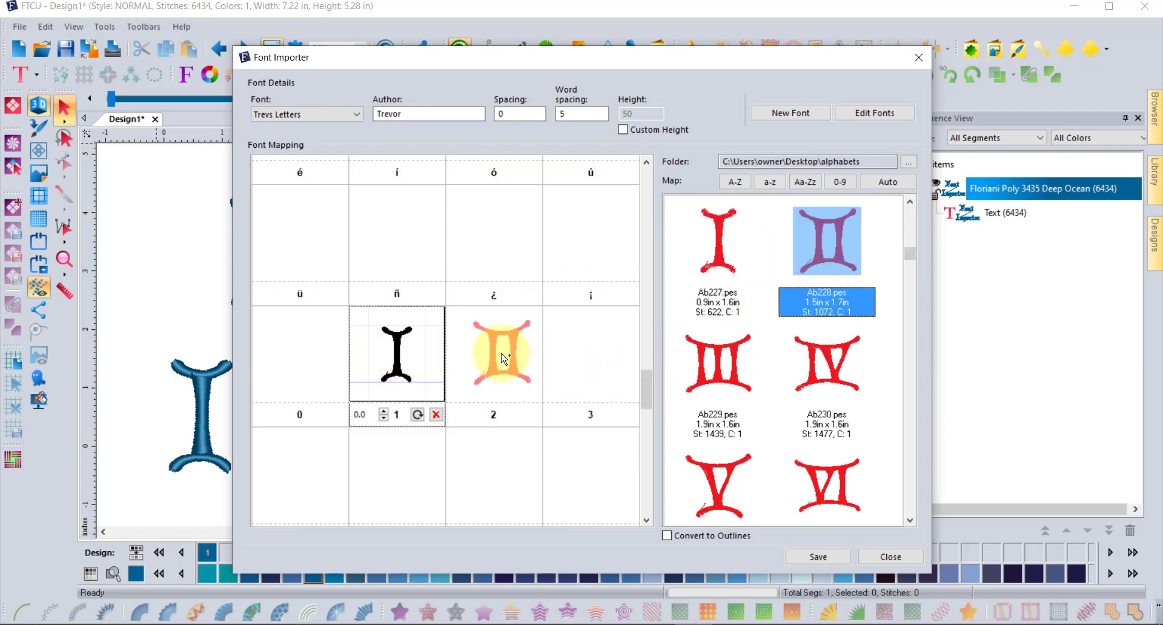
drag(716, 364, 630, 400)
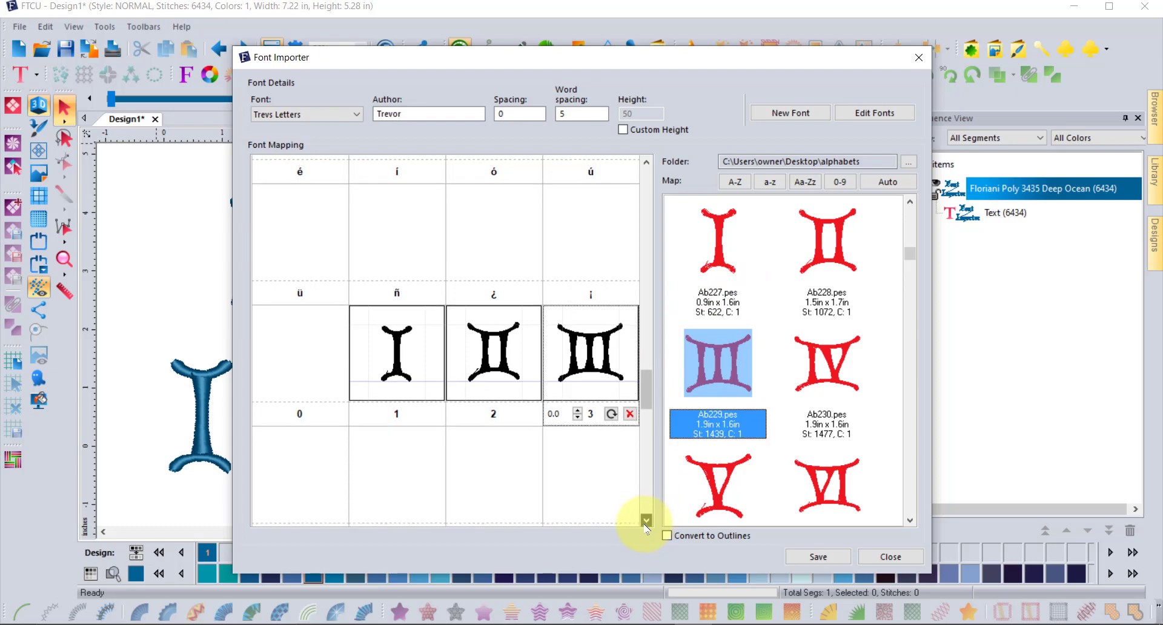
click(911, 521)
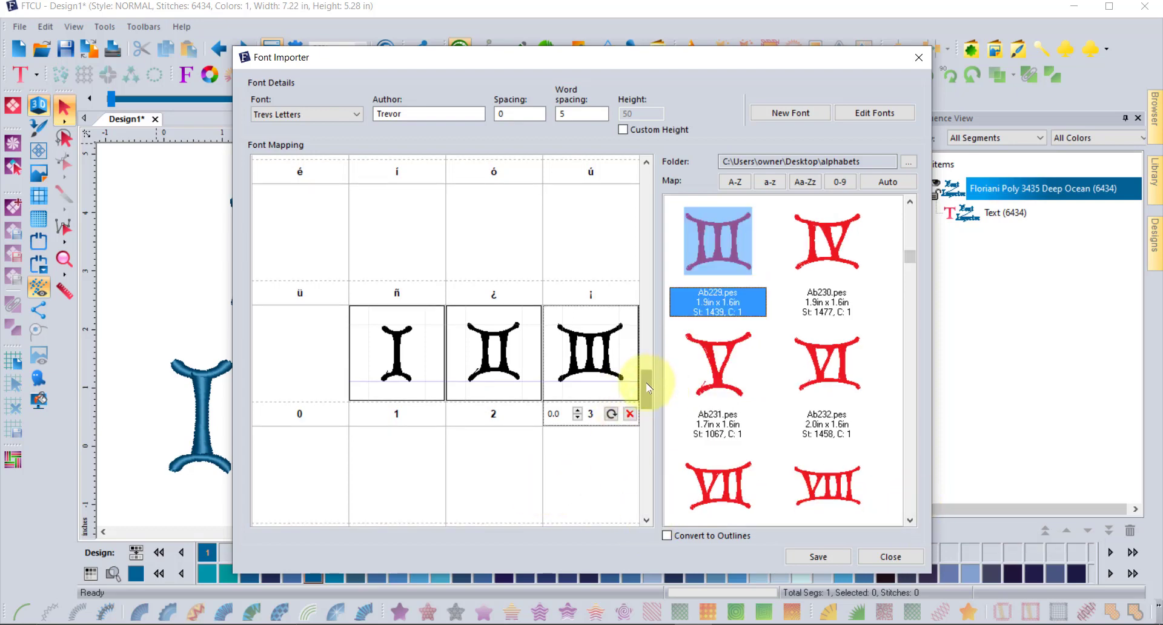
scroll(646, 393, down, 2)
drag(646, 390, 646, 397)
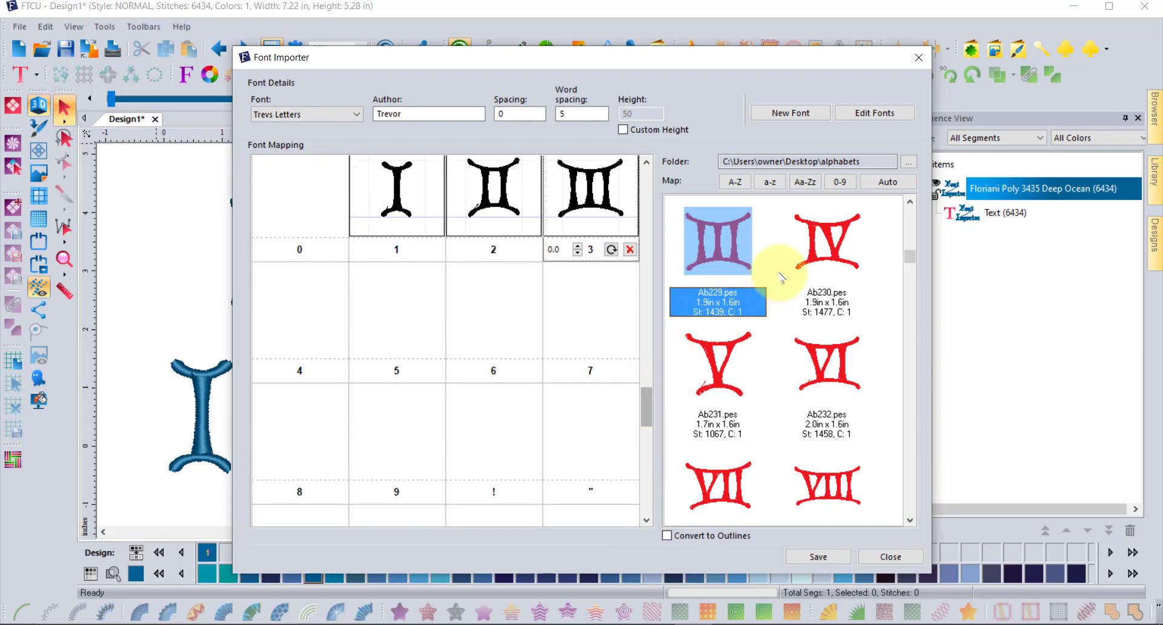
Assign the numerals IV through IX to digits 4 through 9.
drag(818, 251, 303, 318)
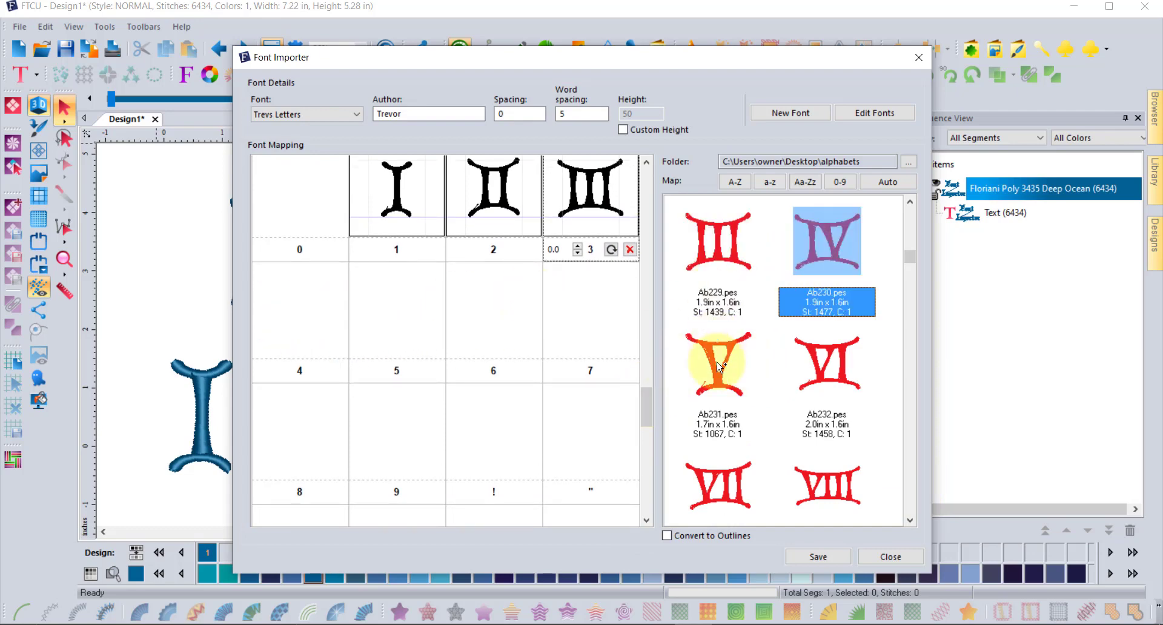
drag(703, 359, 403, 300)
drag(827, 363, 502, 309)
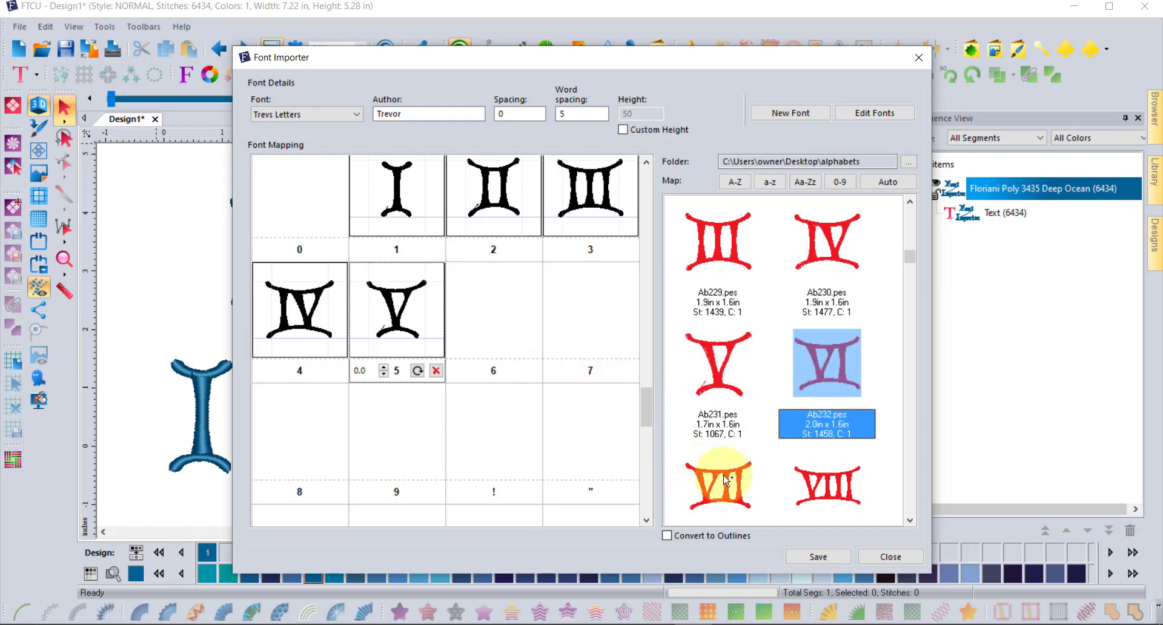
drag(727, 488, 611, 332)
drag(812, 484, 342, 439)
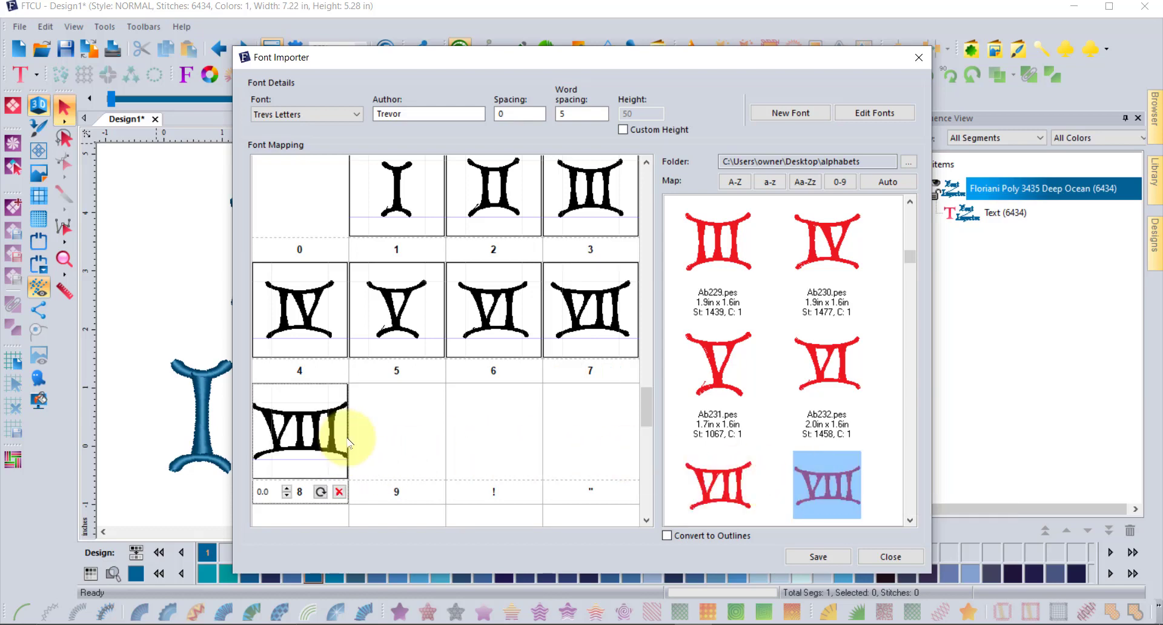
click(910, 520)
click(910, 519)
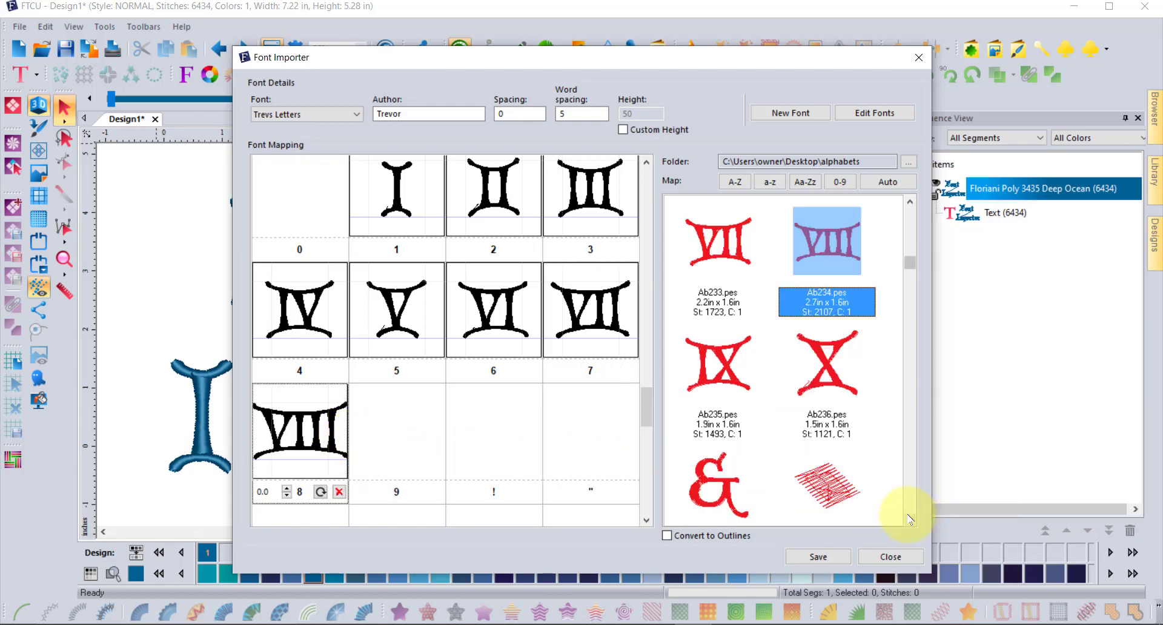
drag(720, 369, 416, 424)
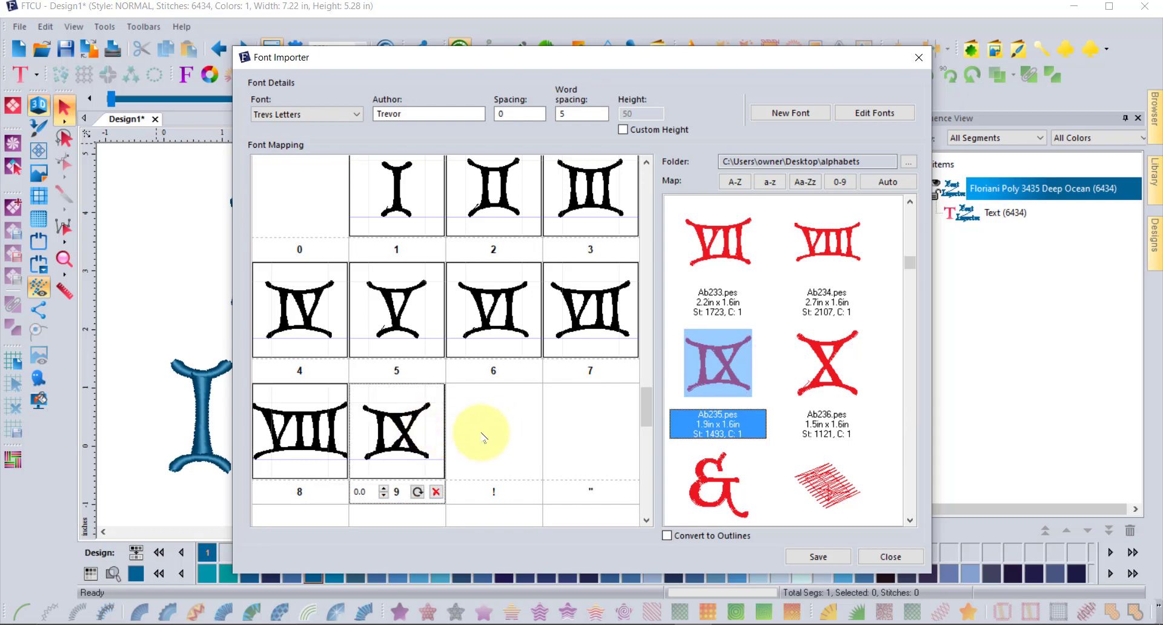
Map the X design to digit 0 and save the Trevs Letters font.
click(830, 364)
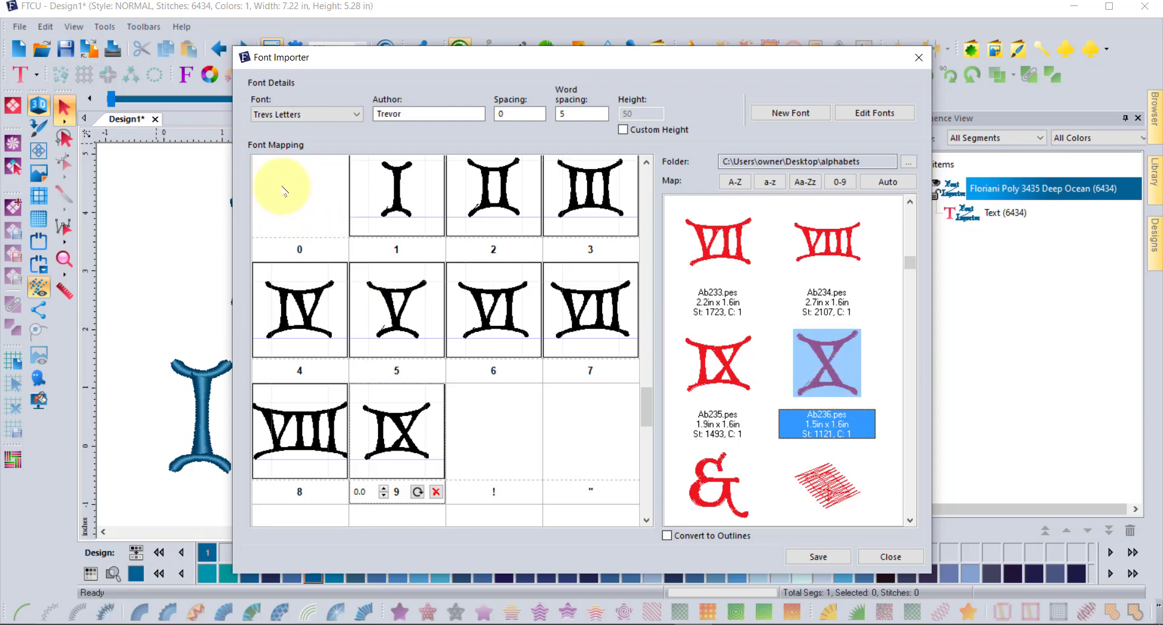
click(828, 359)
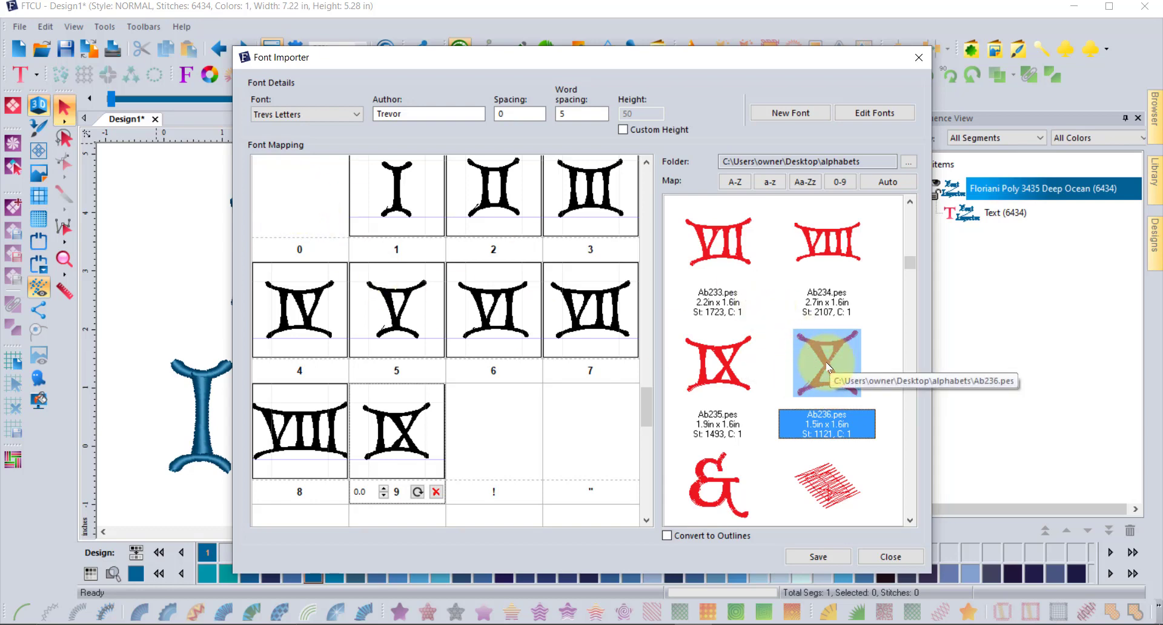
drag(827, 363, 303, 199)
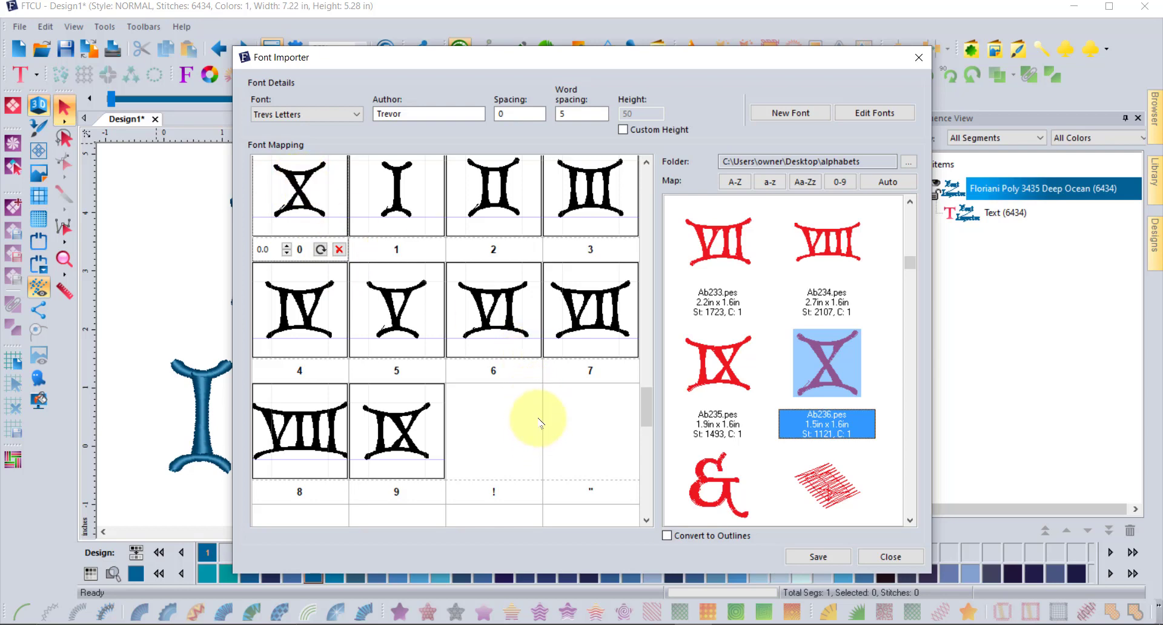
click(824, 557)
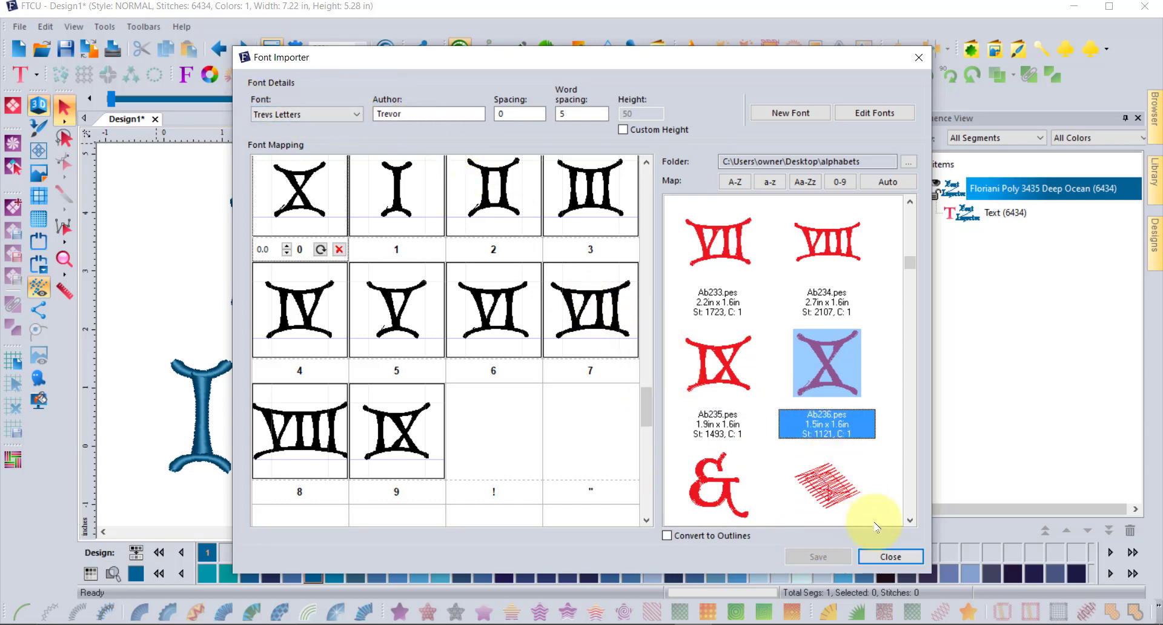
Close the importer and apply the Trevs Letters font to the 'Font Importer' lettering.
click(890, 556)
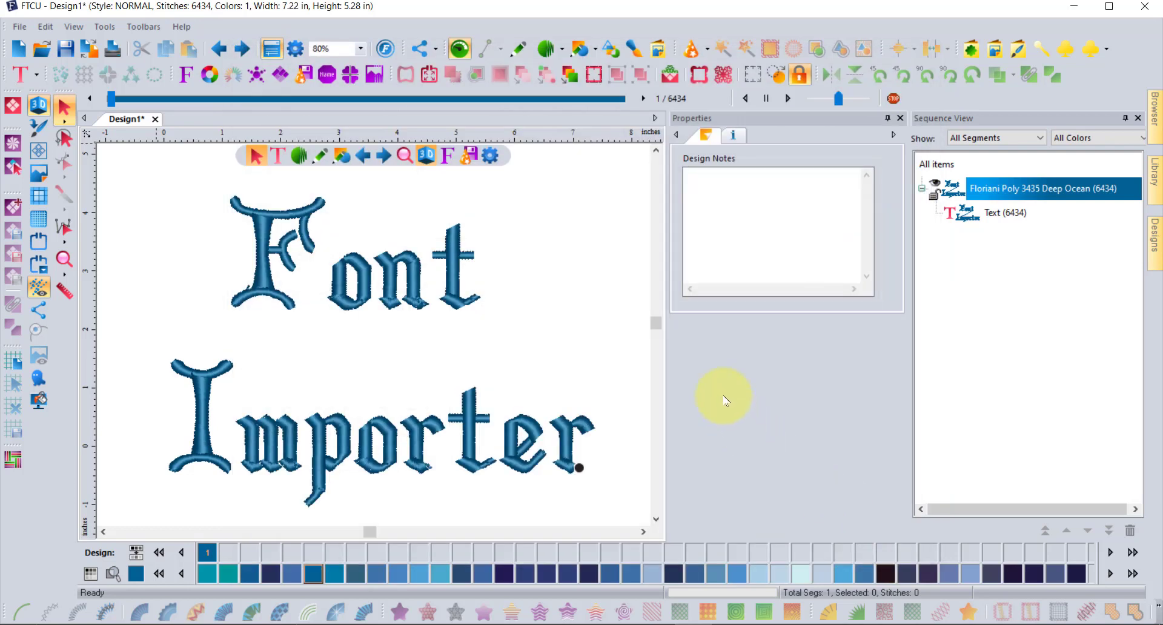
click(413, 266)
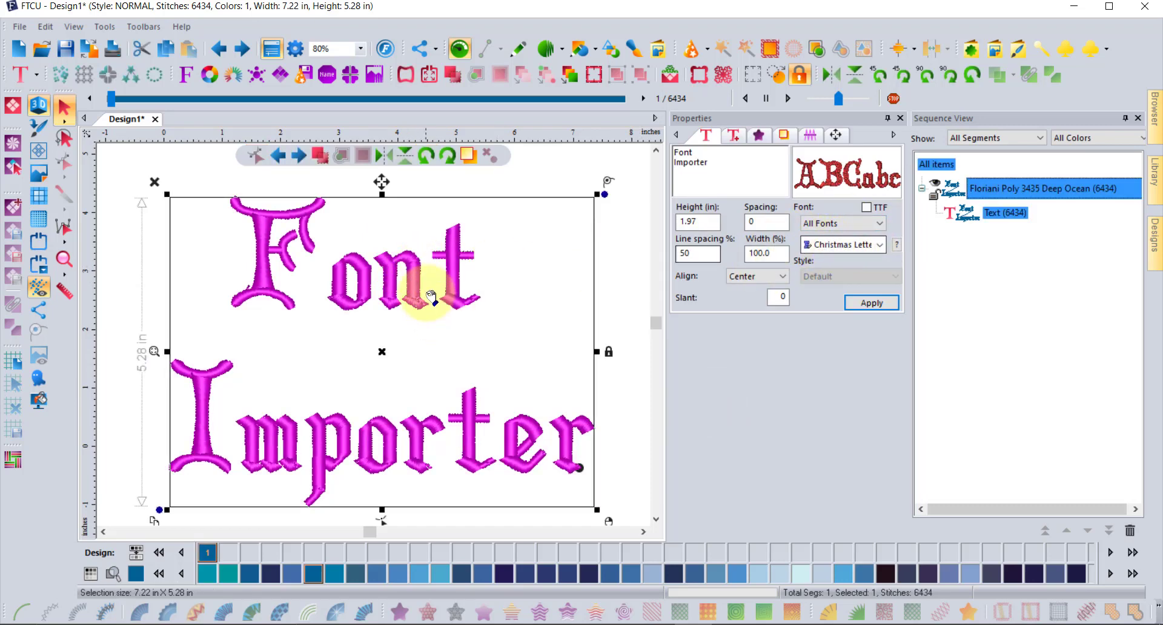
click(859, 244)
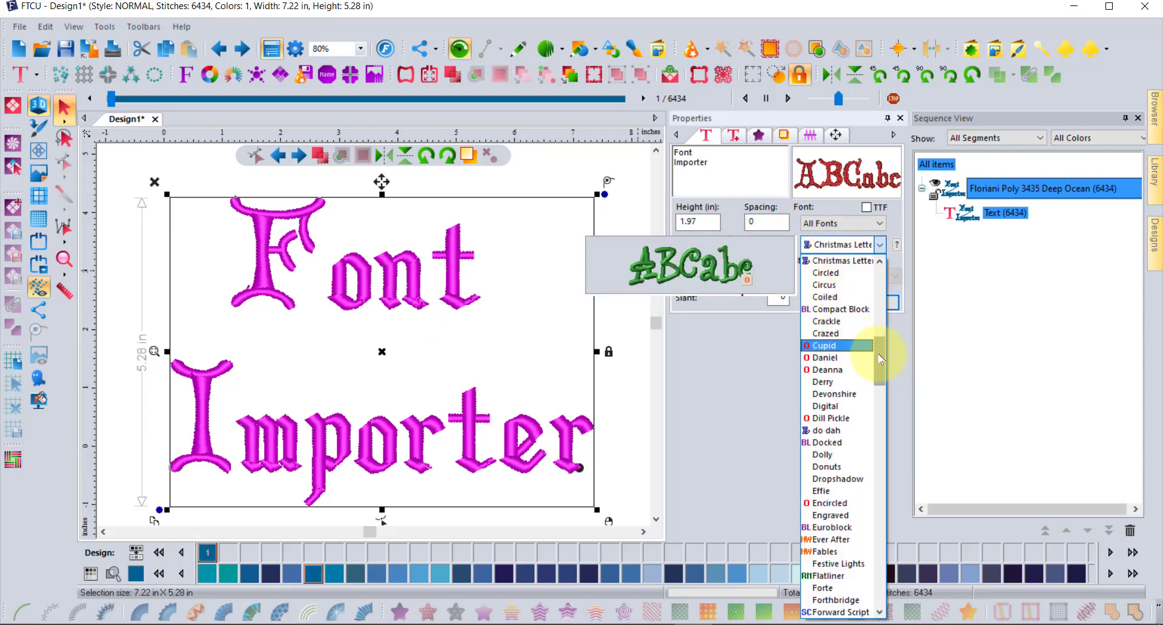
drag(880, 358, 891, 576)
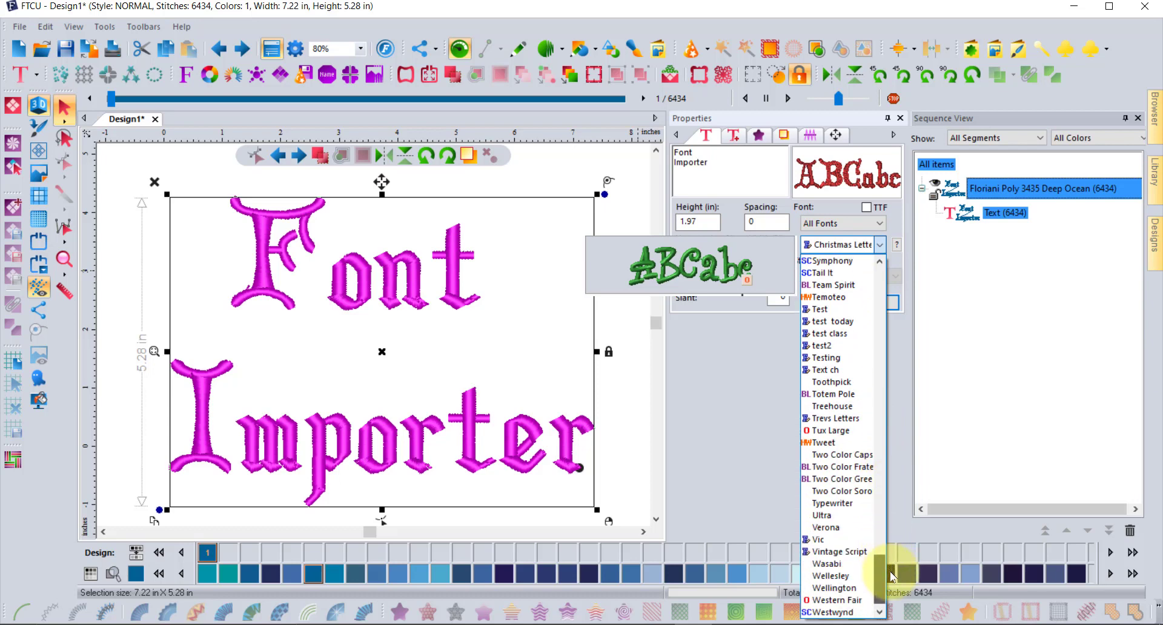
click(835, 422)
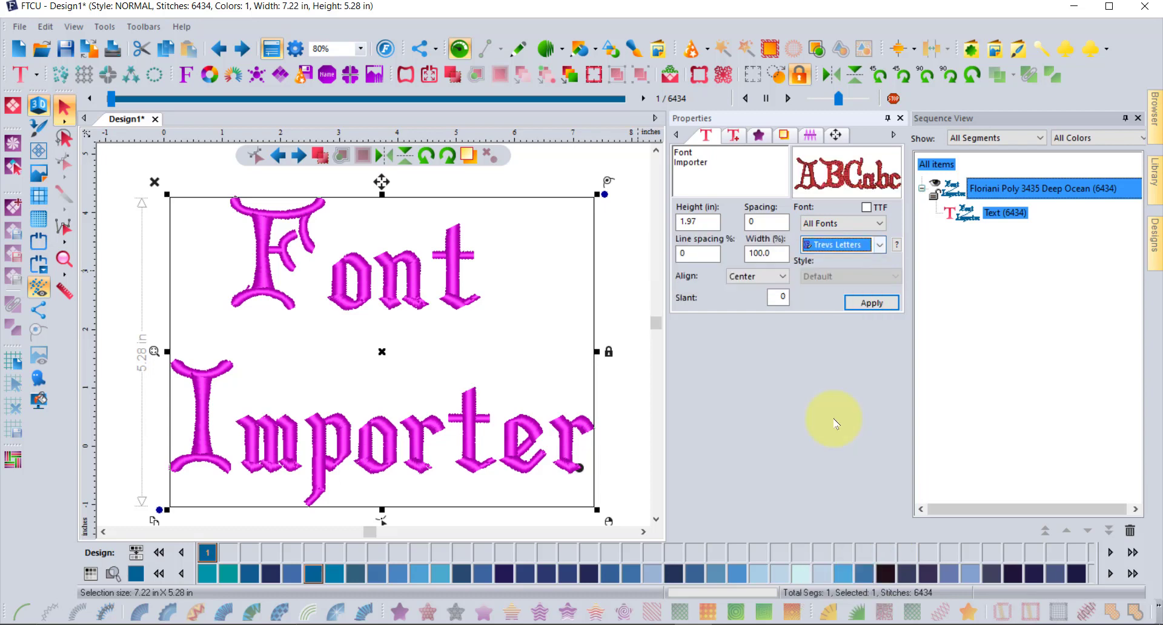
click(876, 303)
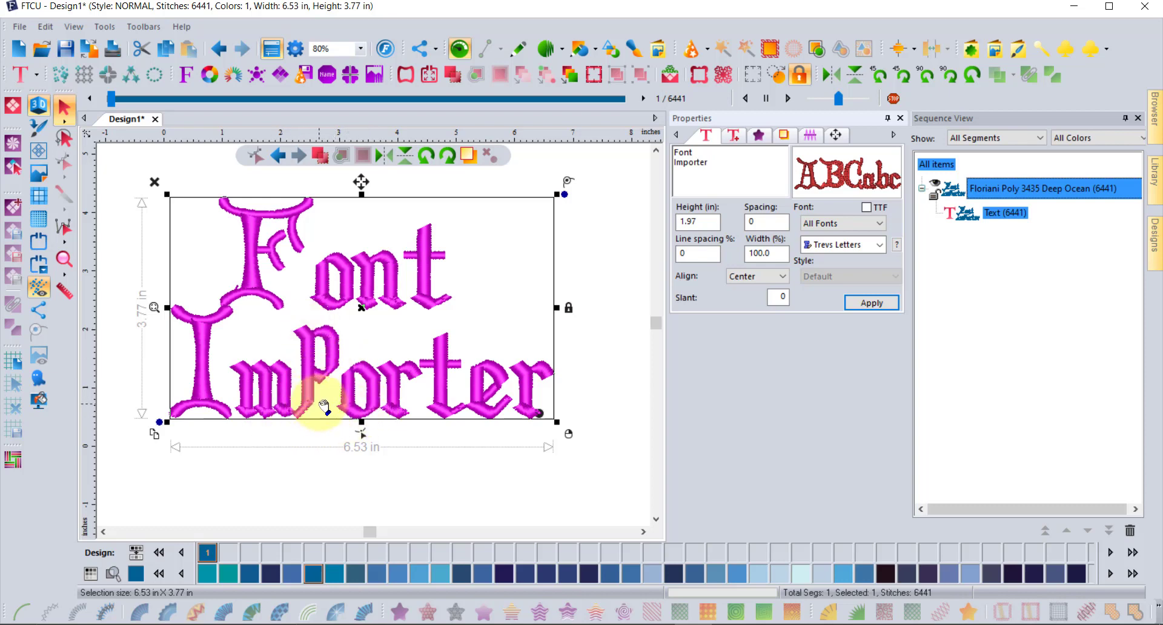
click(105, 27)
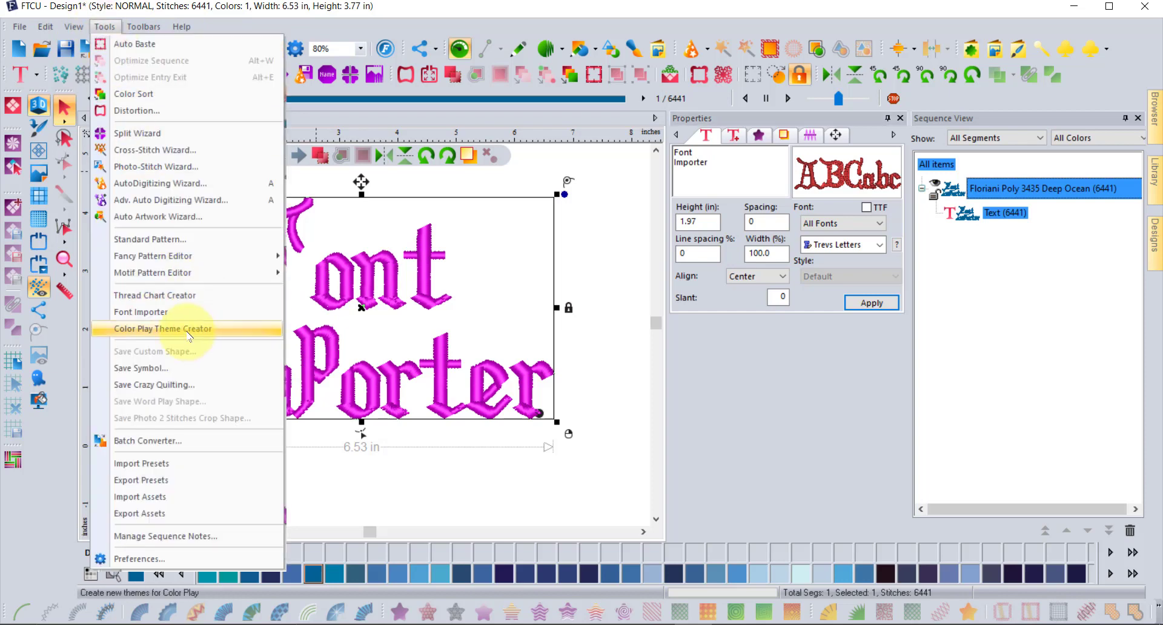
Reopen the Font Importer on Trevs Letters and scroll through its mapped letters.
click(182, 312)
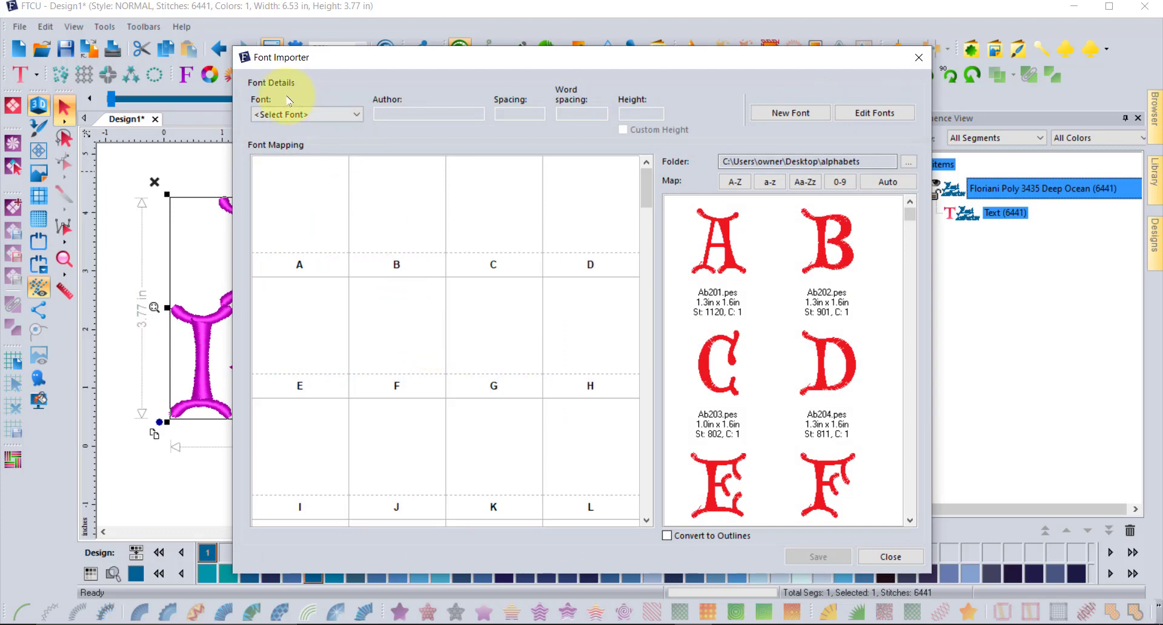
click(299, 114)
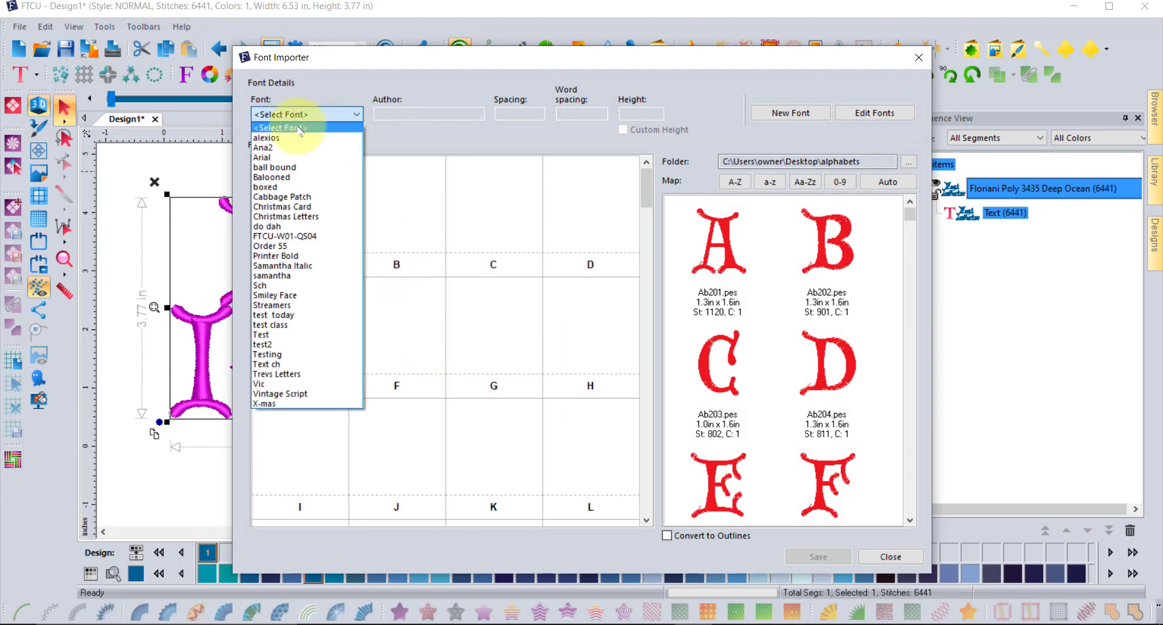
click(311, 374)
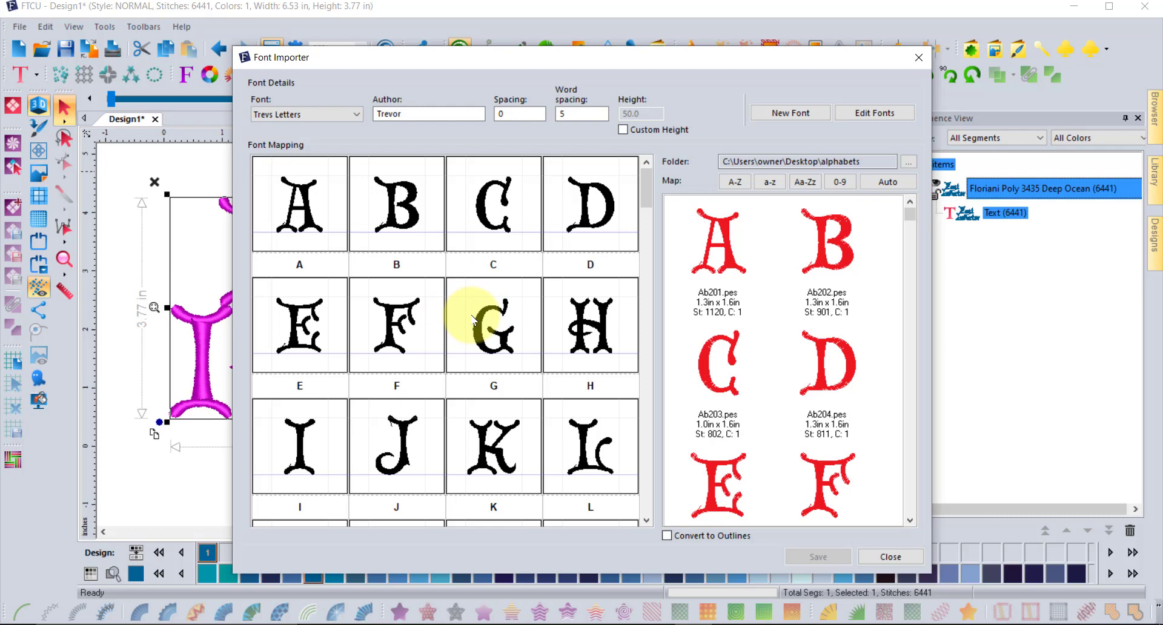
scroll(463, 296, down, 3)
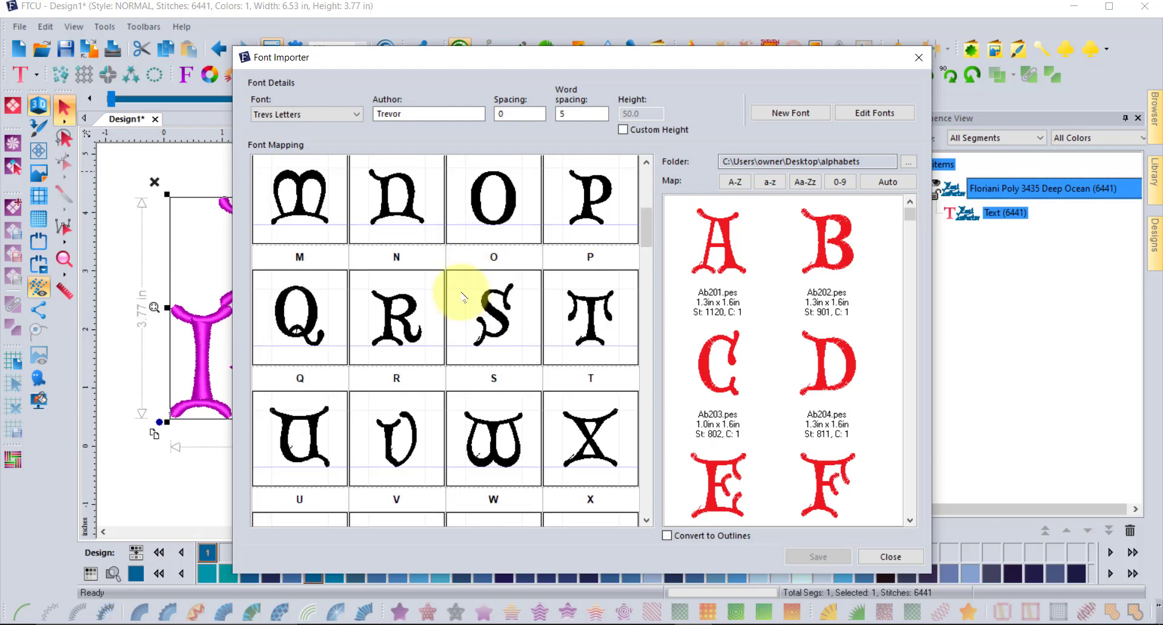
scroll(463, 297, down, 3)
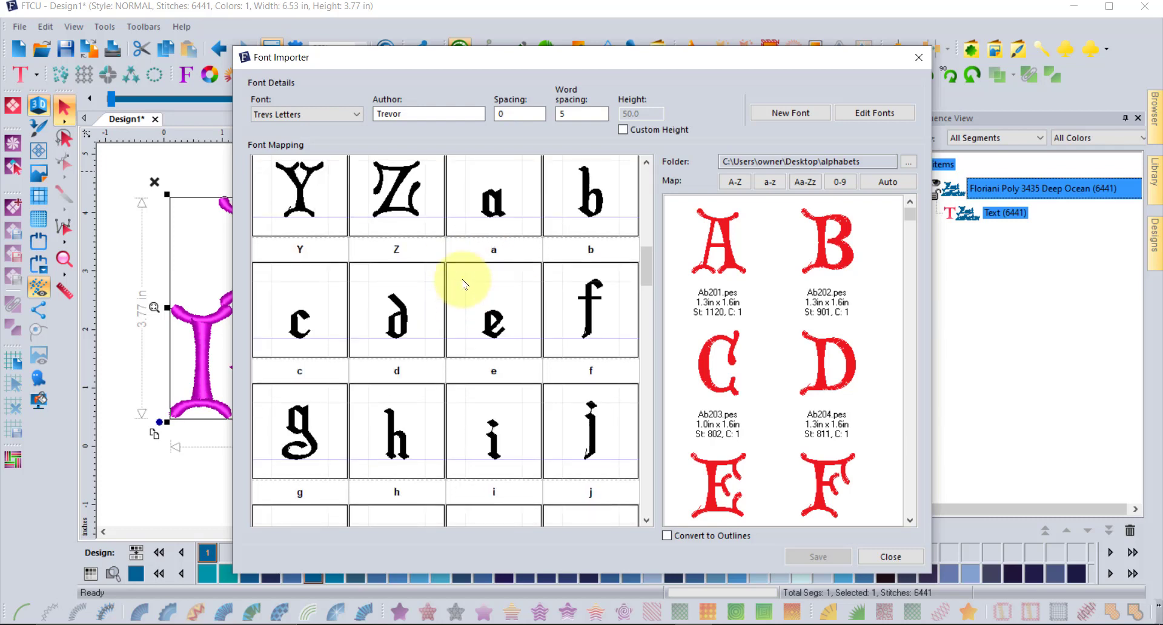
Drag the lowercase g and p glyphs down below the baseline in Font Mapping.
click(301, 428)
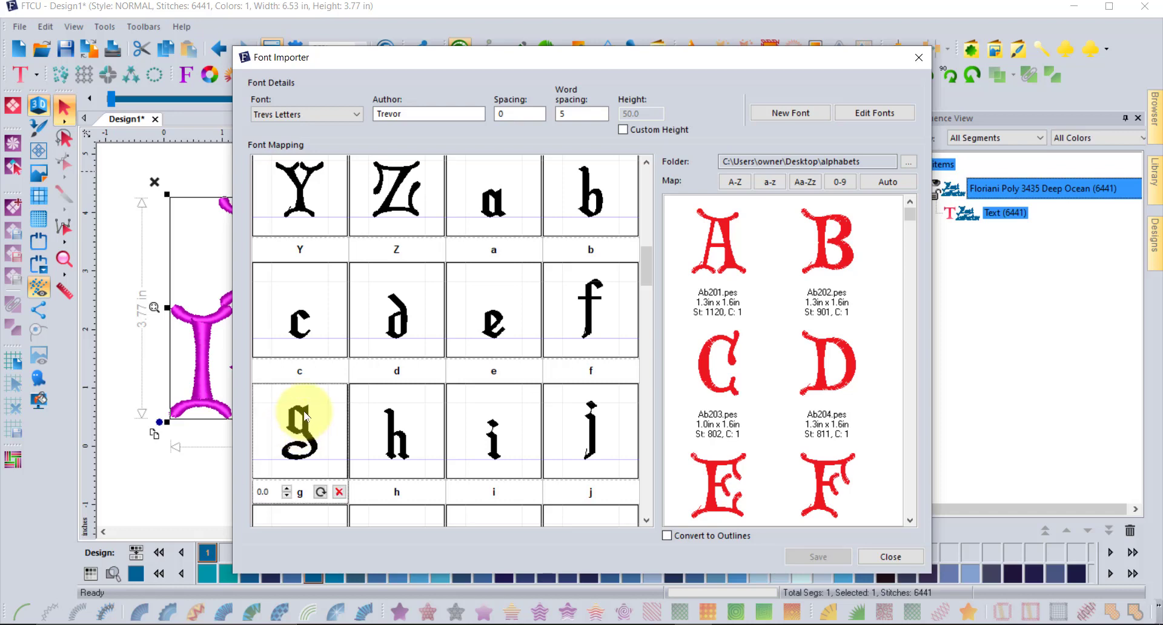
drag(305, 416, 292, 446)
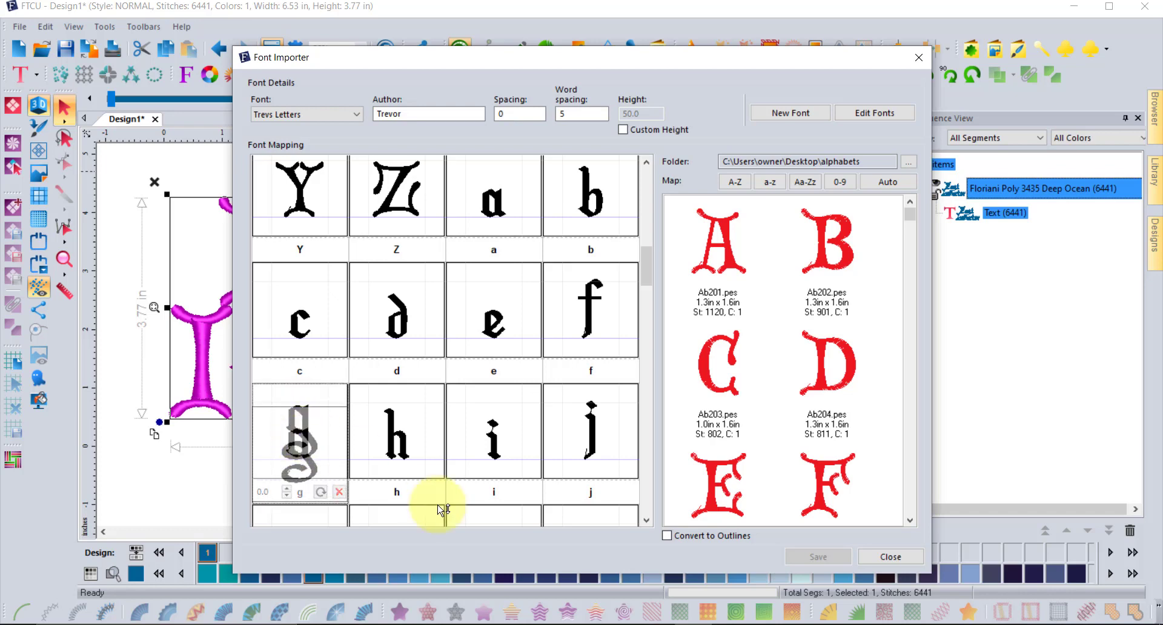
drag(441, 509, 436, 515)
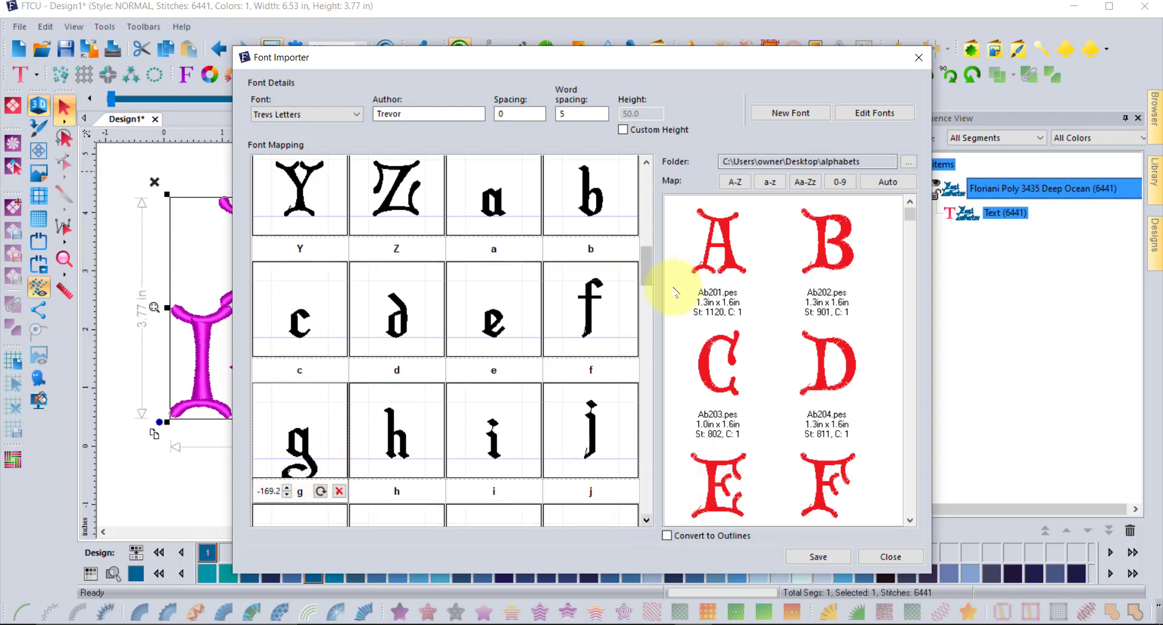
drag(647, 260, 649, 305)
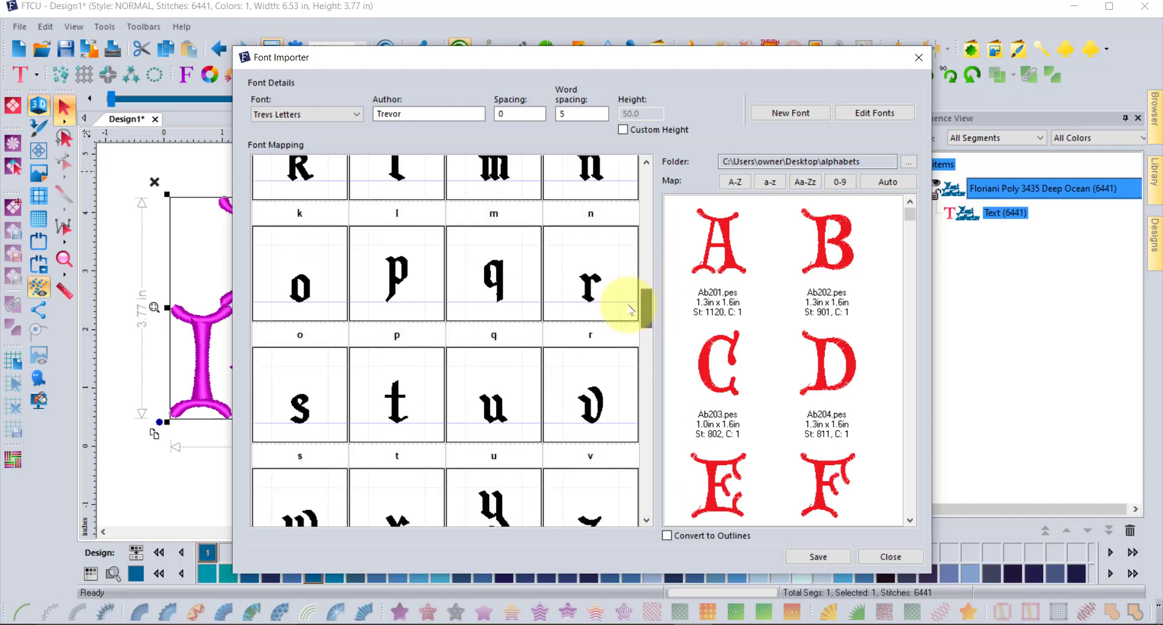
click(394, 273)
drag(394, 273, 467, 303)
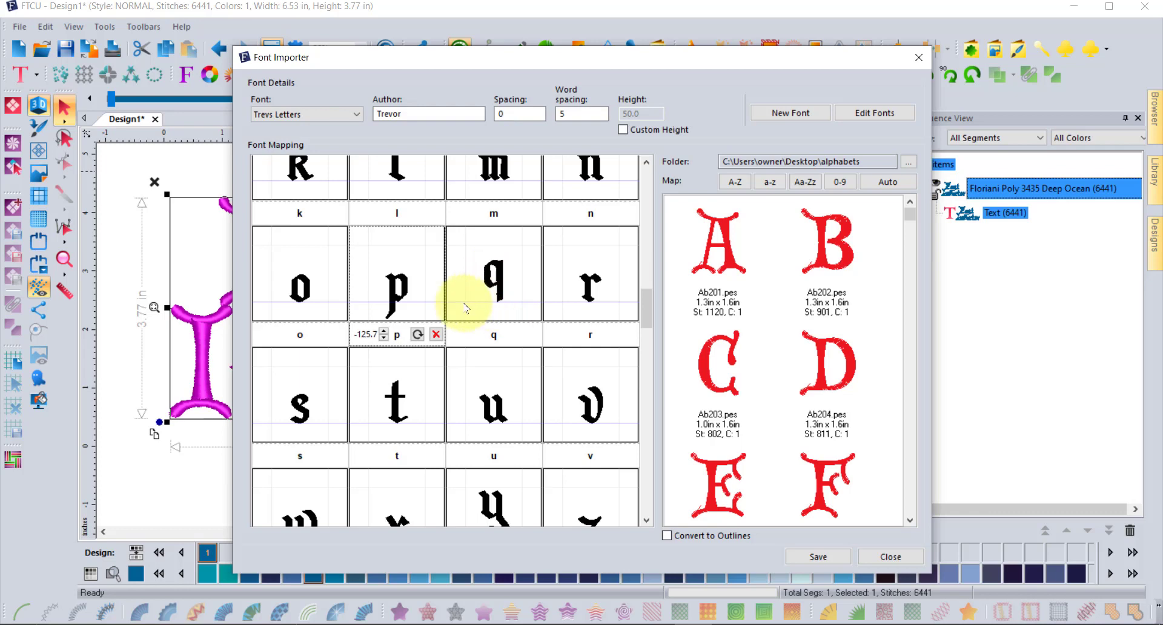
Lower q to -92.9 and y to -164.0, then save the Trevs Letters font.
click(501, 272)
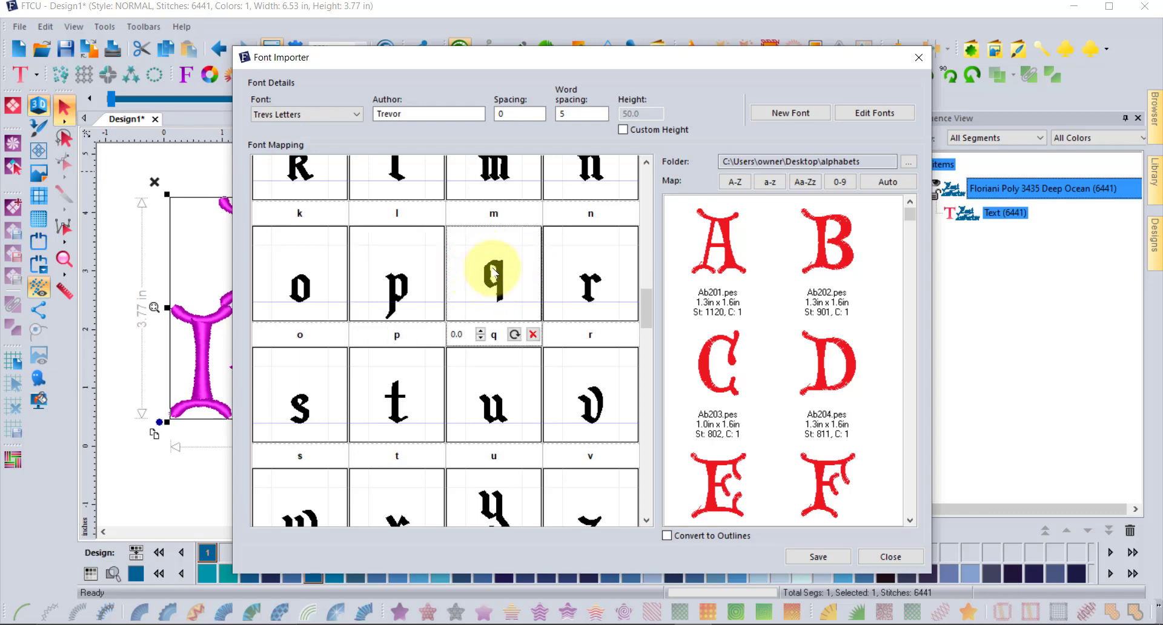
drag(498, 274, 505, 283)
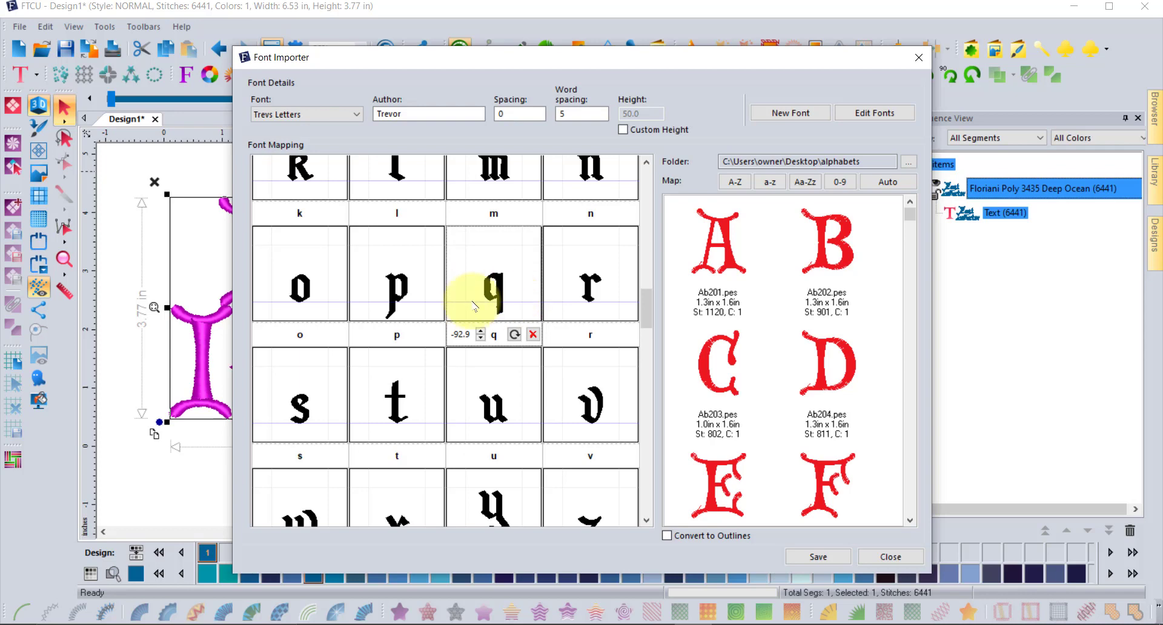
click(647, 521)
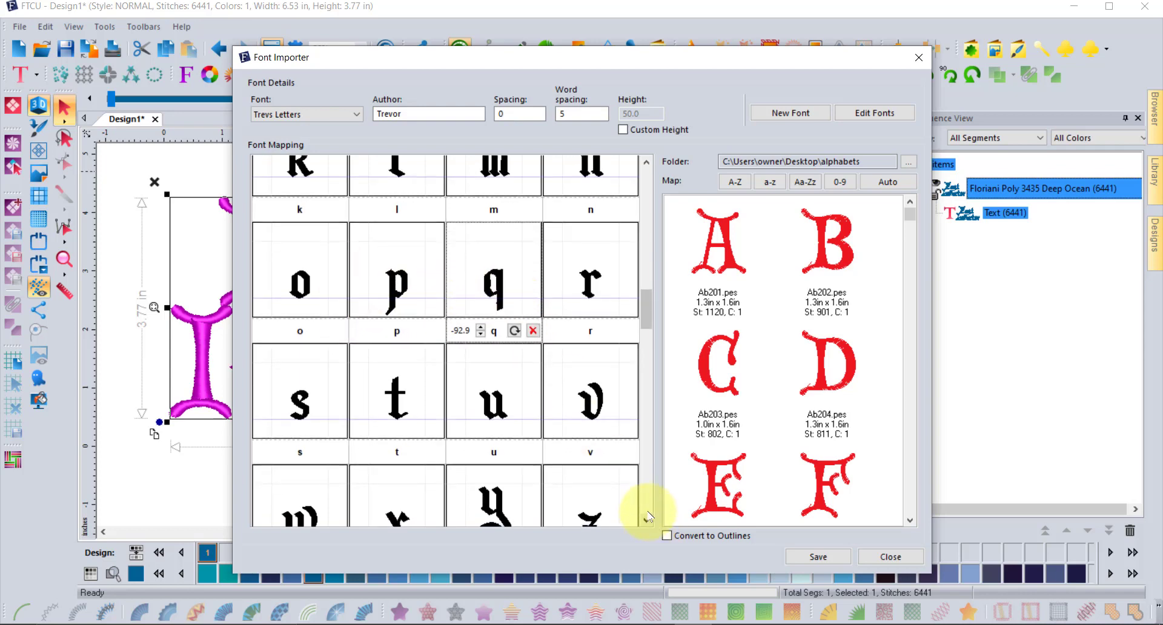
drag(649, 301, 645, 330)
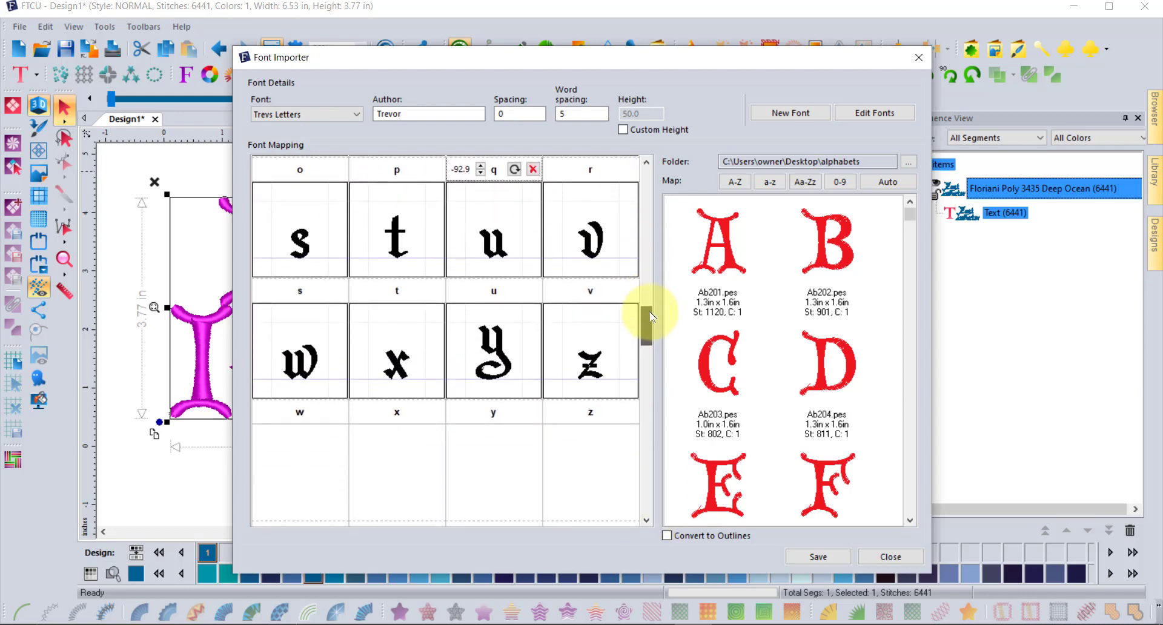
click(497, 344)
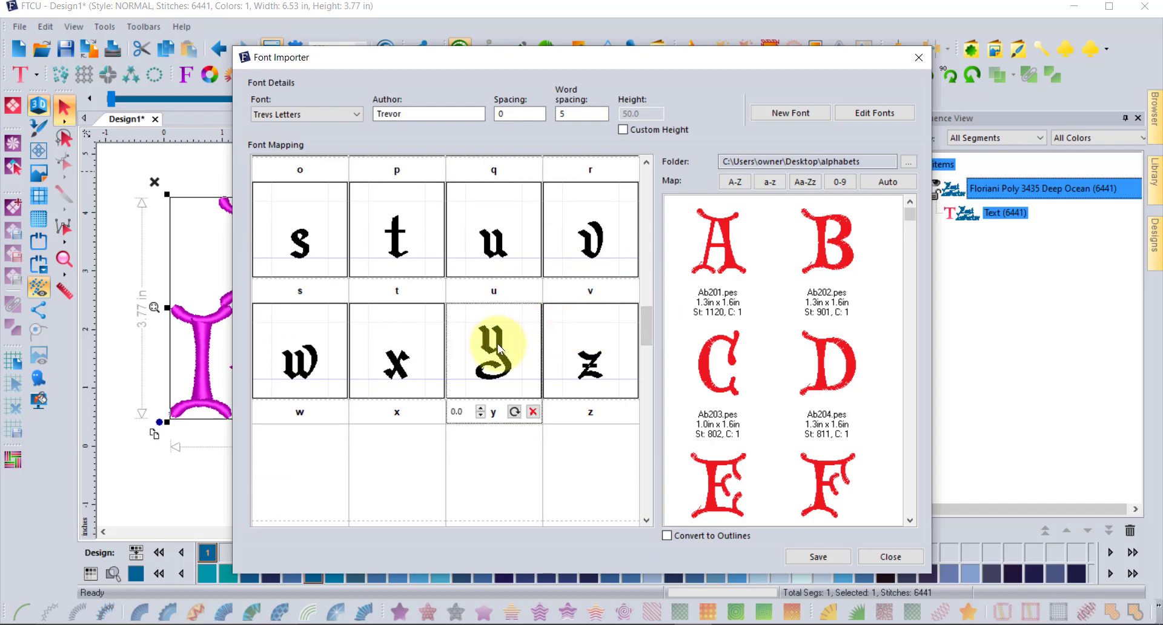
drag(497, 345, 478, 391)
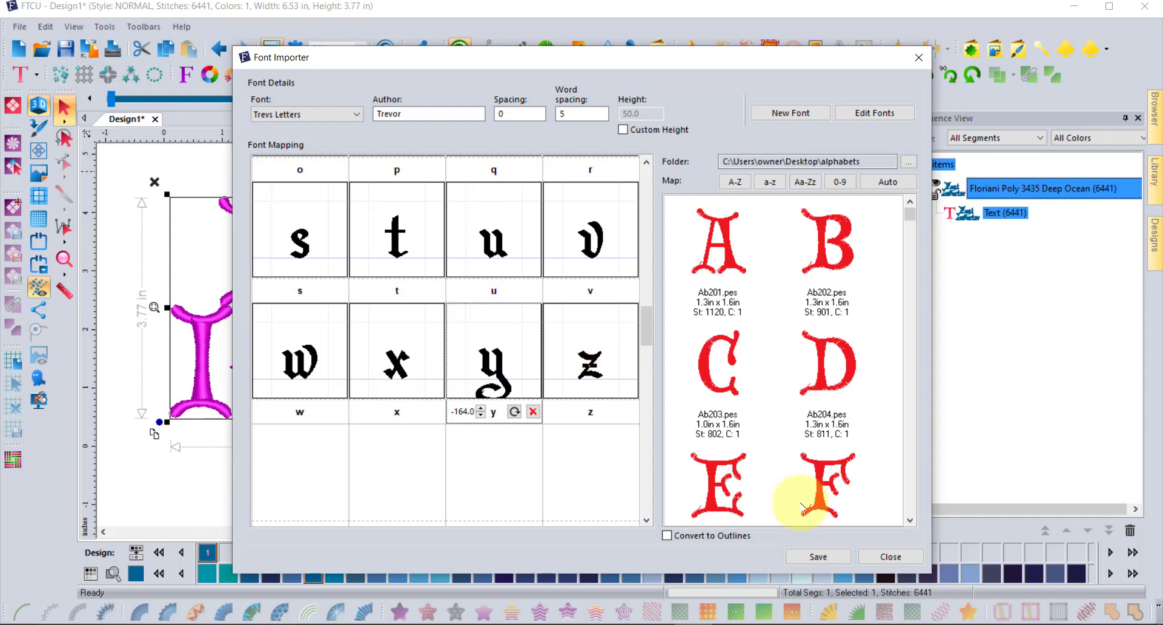
click(824, 556)
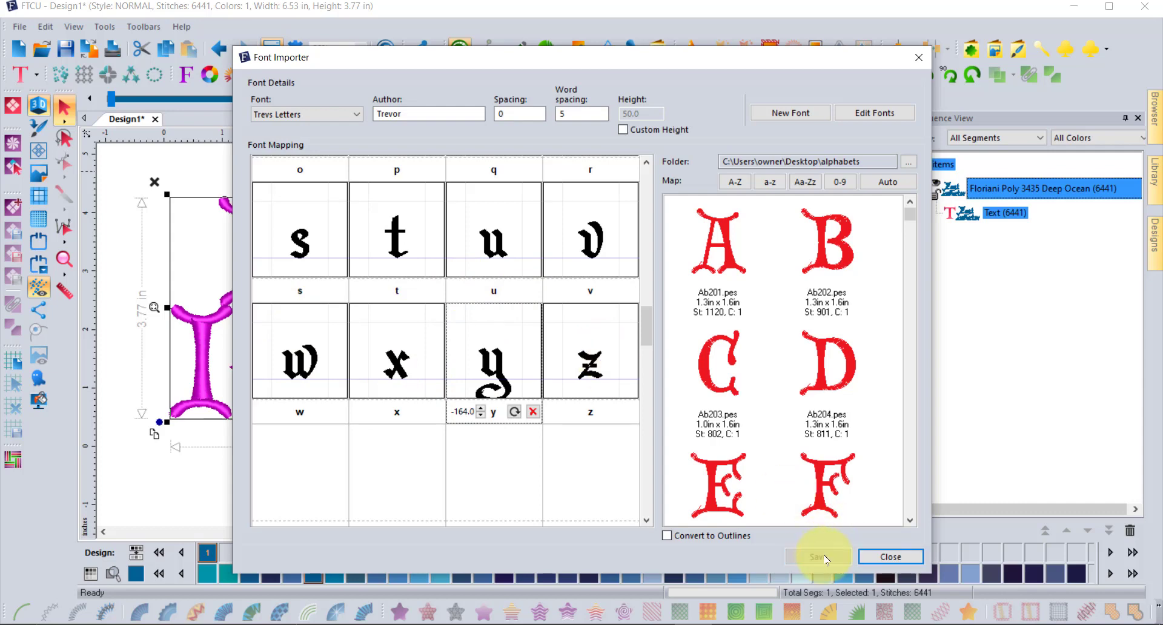
Close the font importer and apply the edited font to the Font Importer lettering.
click(890, 555)
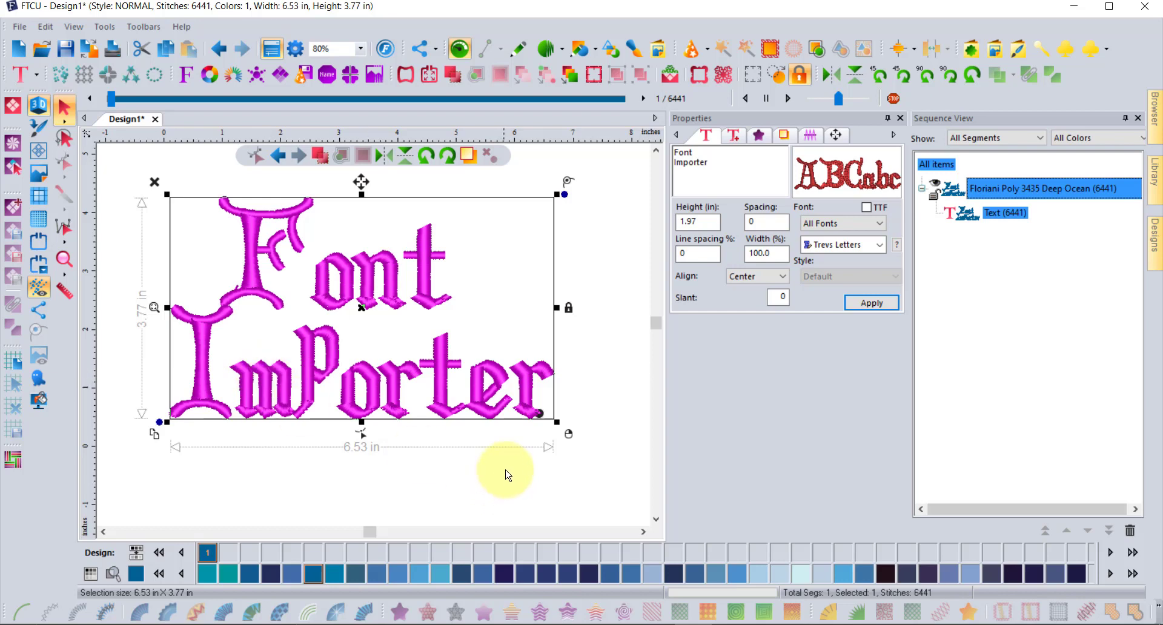
click(873, 303)
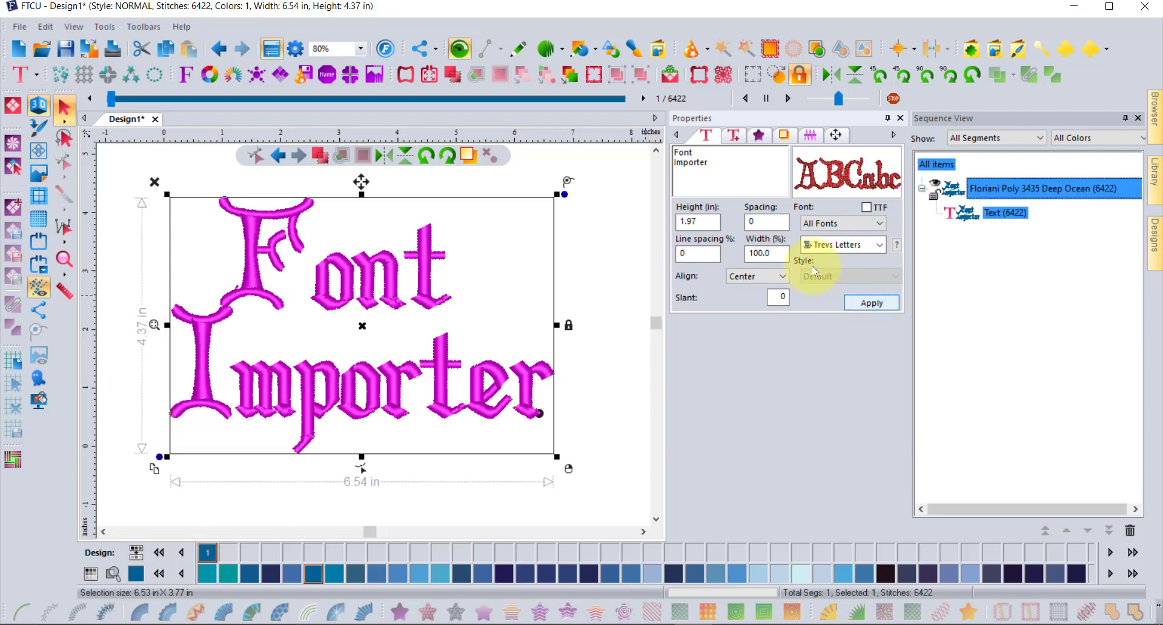
Re-apply the lettering, then set line spacing to 50% and finally 25%.
click(872, 303)
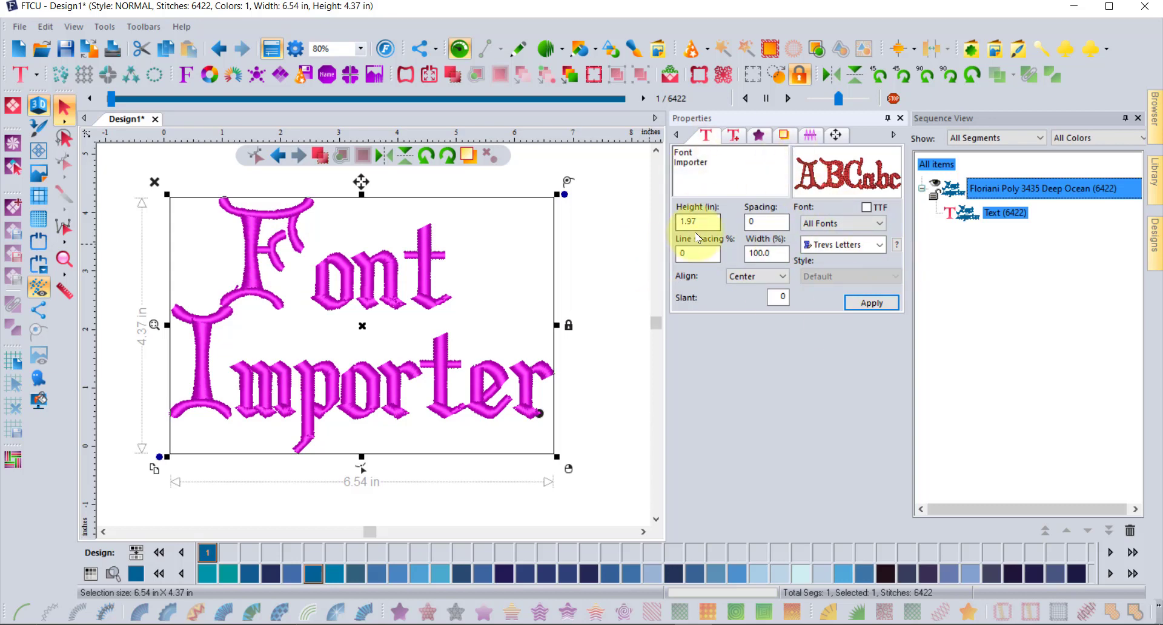
double_click(699, 253)
text(50)
click(867, 302)
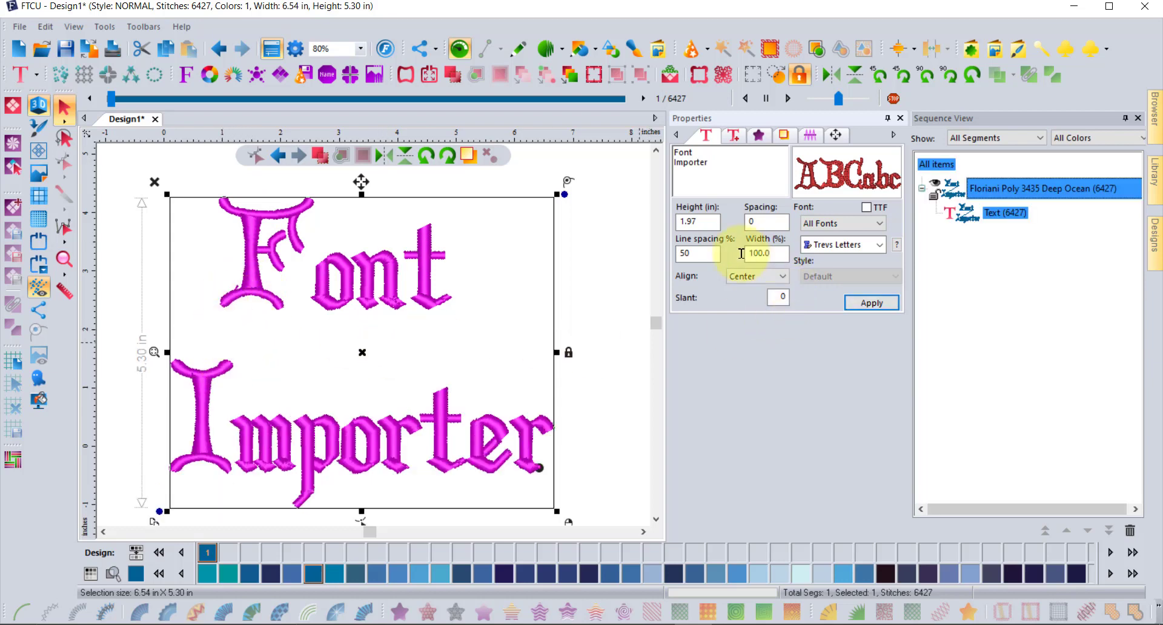
double_click(698, 259)
text(25)
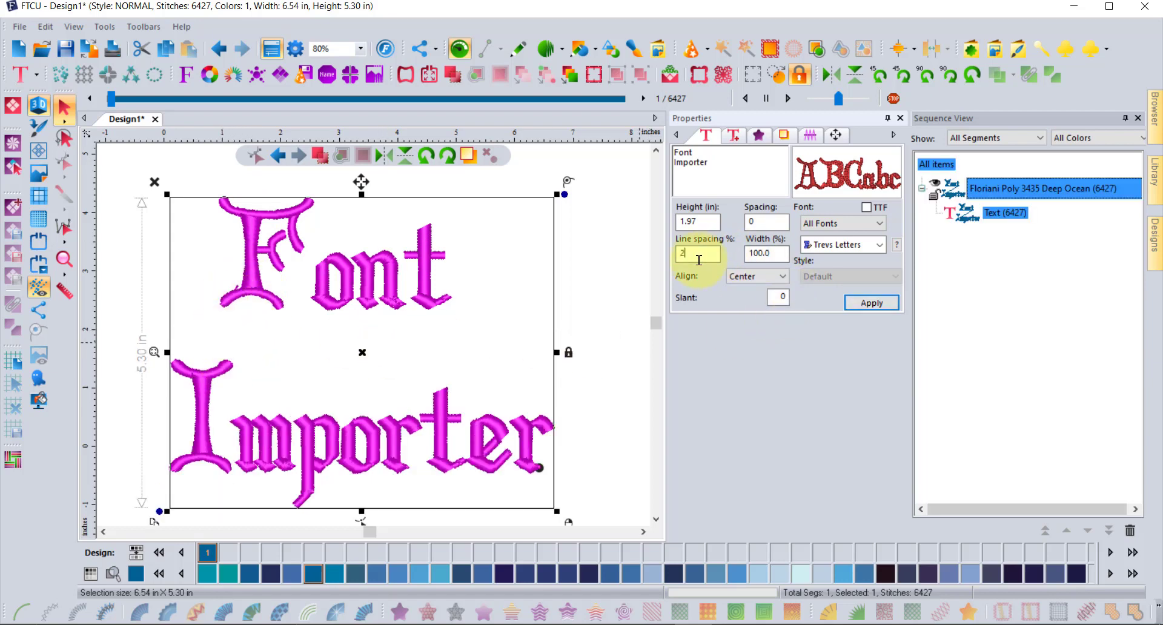
click(873, 303)
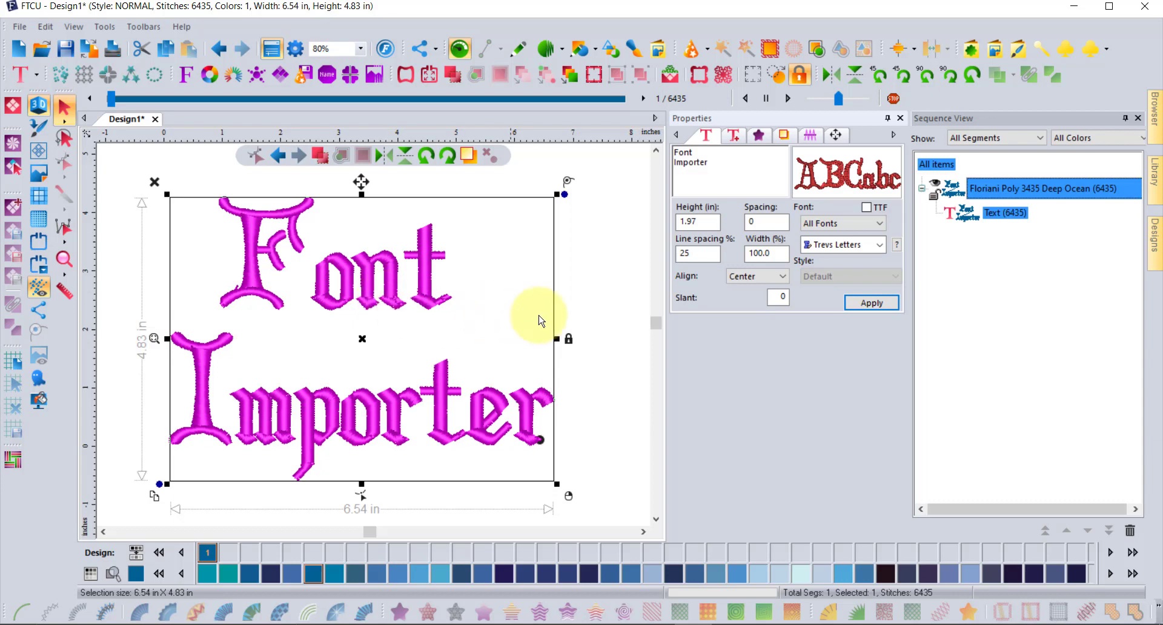
Append 'ss' so the second line reads 'Importerss', apply it, and deselect.
click(722, 162)
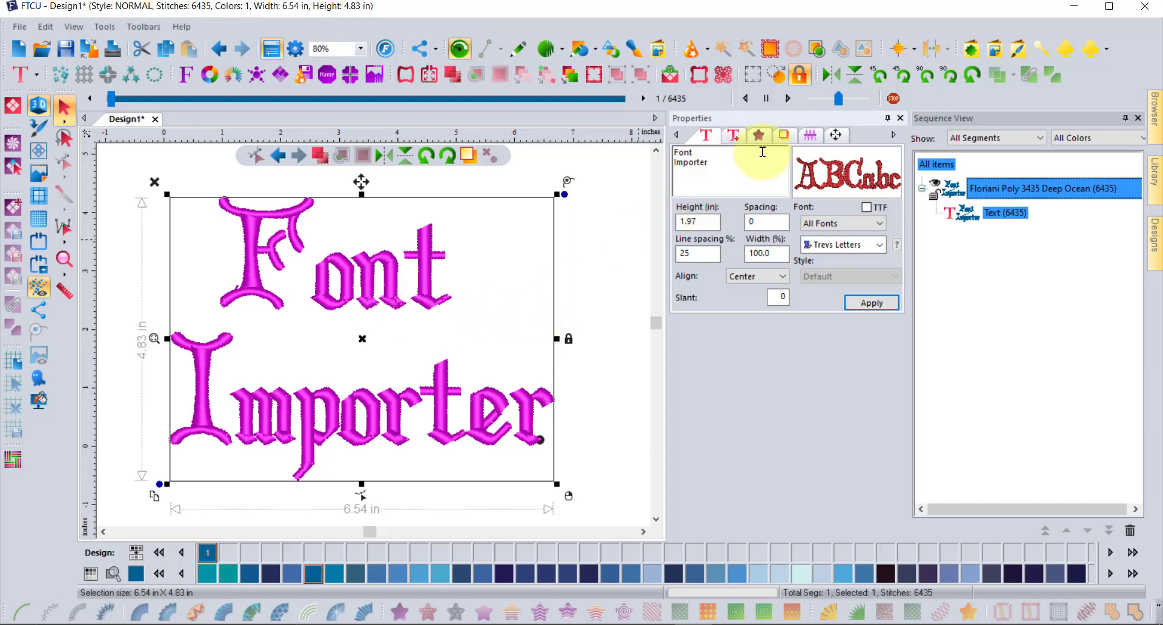
text(ss)
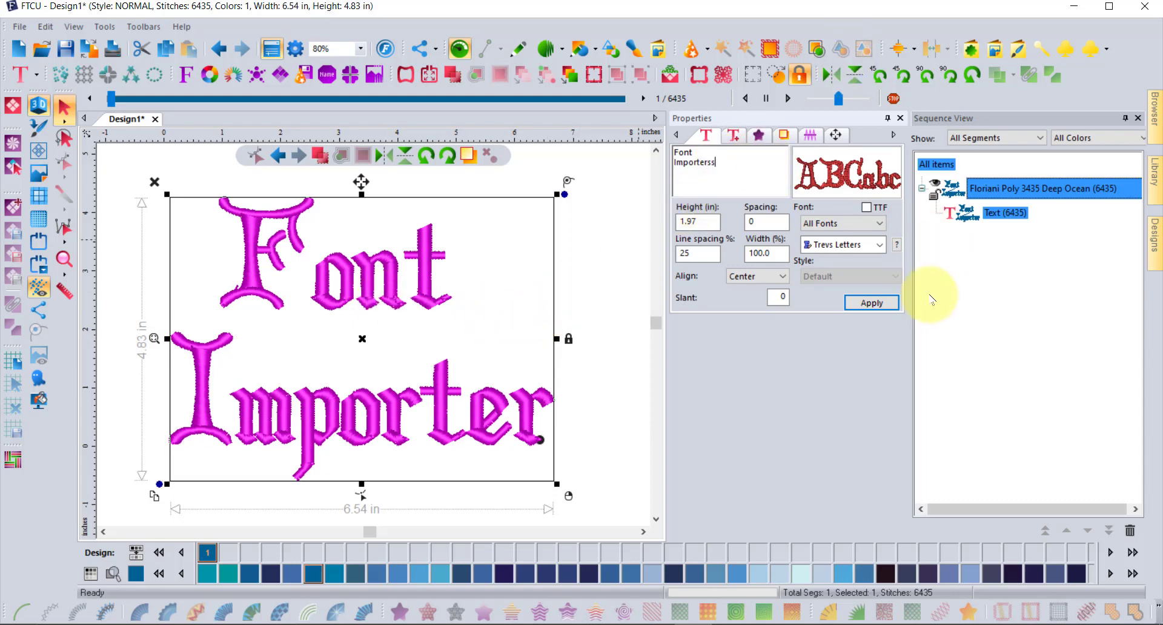
click(884, 303)
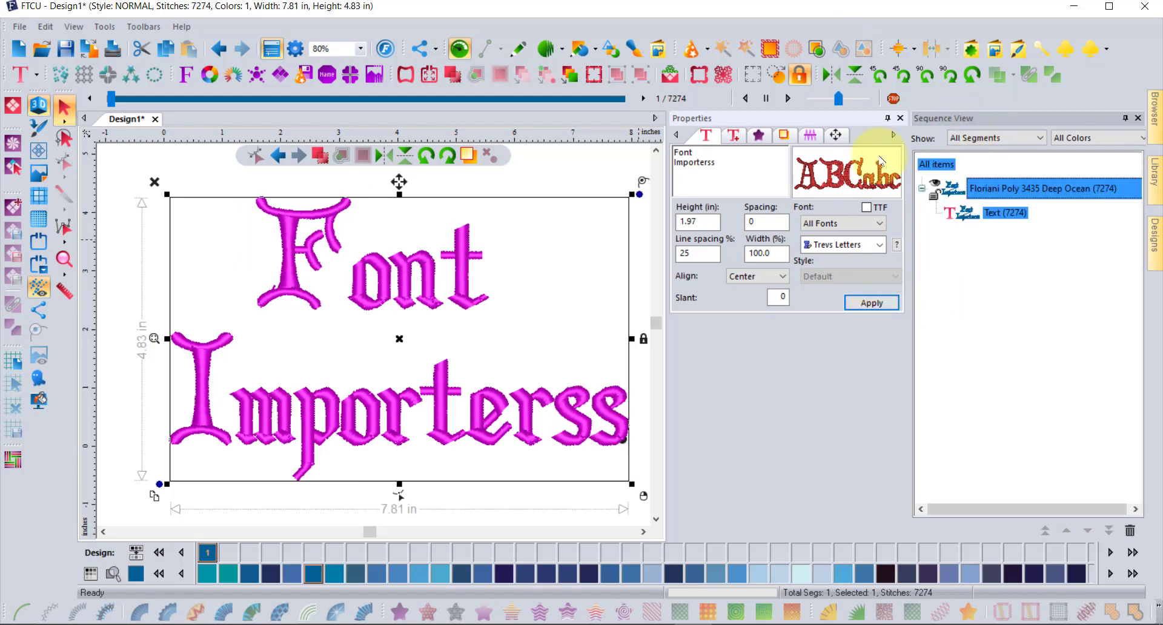
click(592, 165)
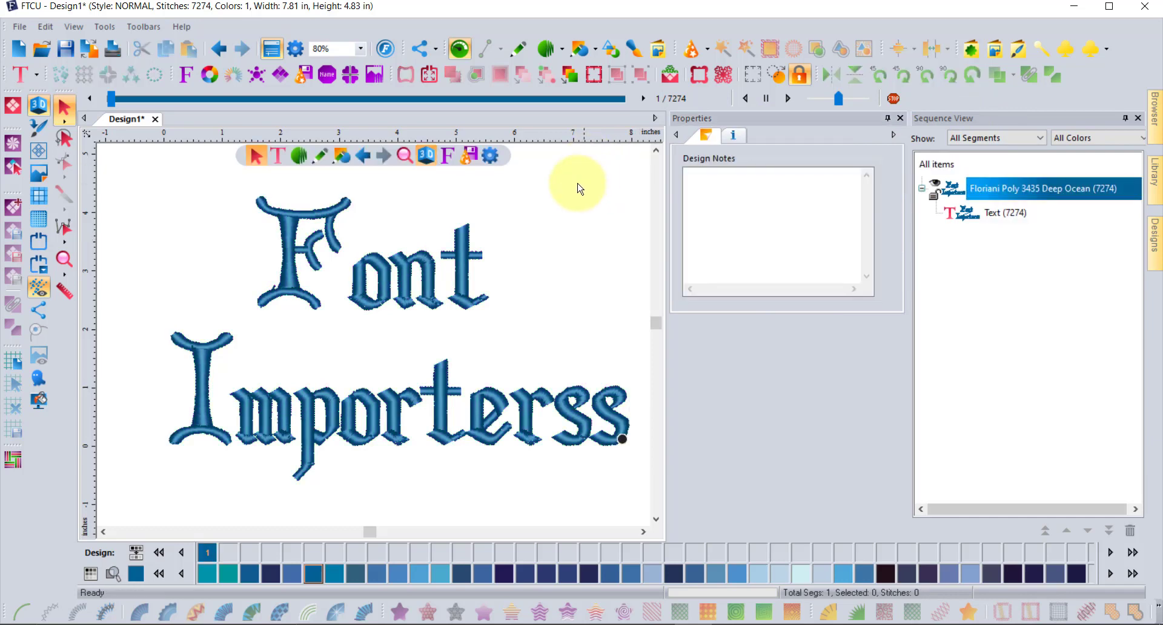
click(107, 27)
Reopen the font importer, turn off Convert to Outlines, pick the A design, and close.
click(146, 319)
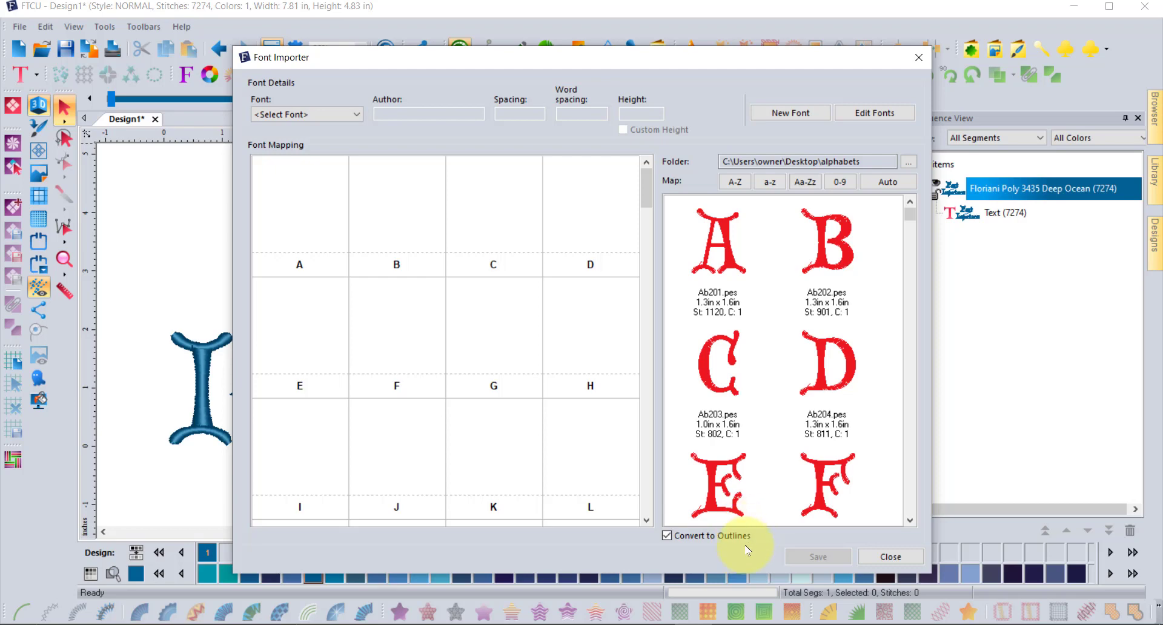
click(667, 536)
click(666, 536)
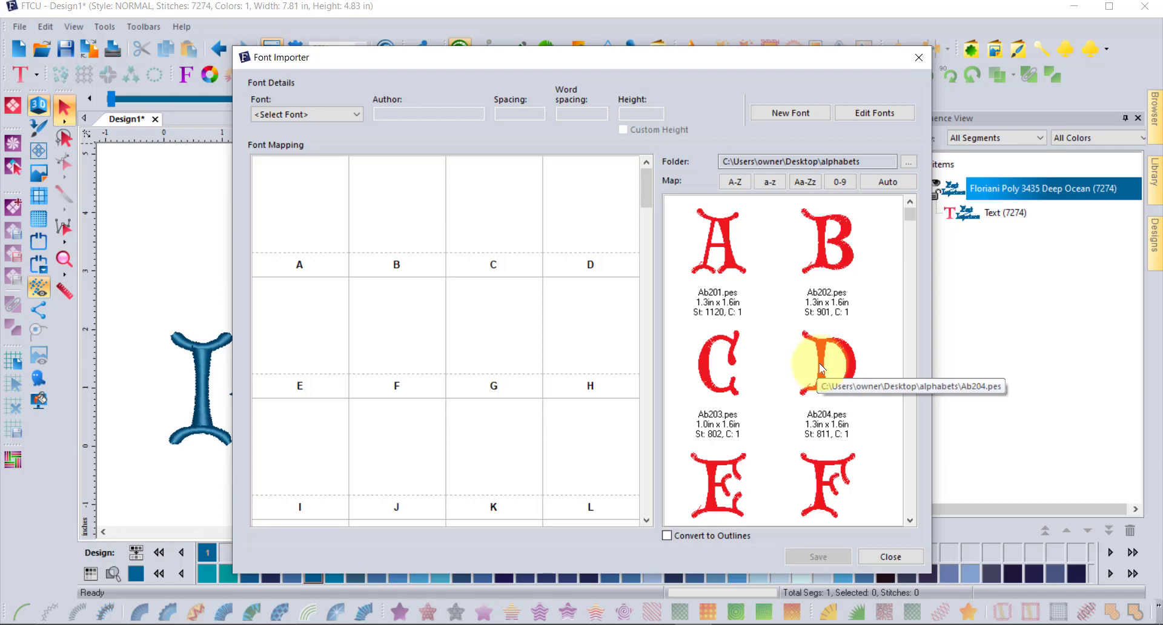
click(725, 235)
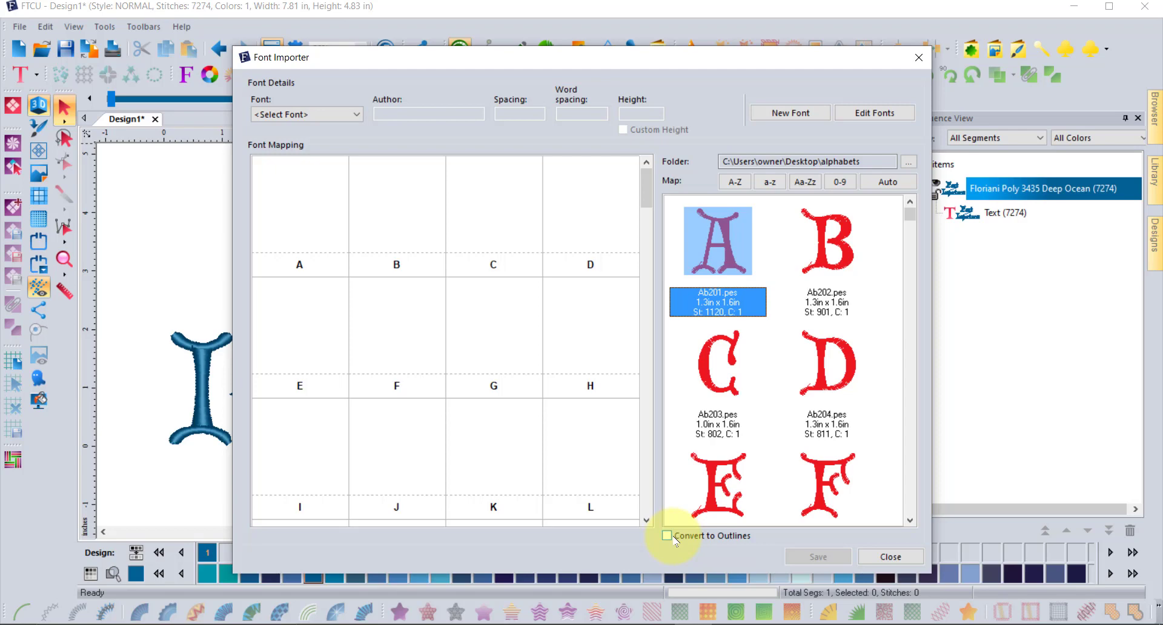
click(901, 562)
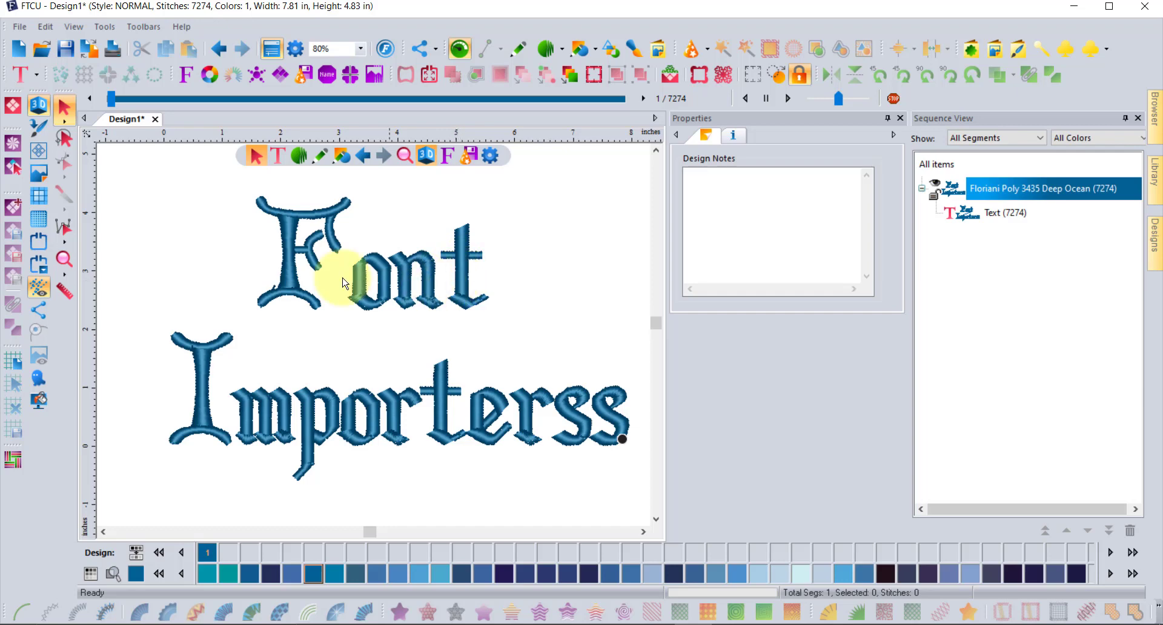
Arch the top of the Font Importerss lettering by editing its string envelope.
click(291, 283)
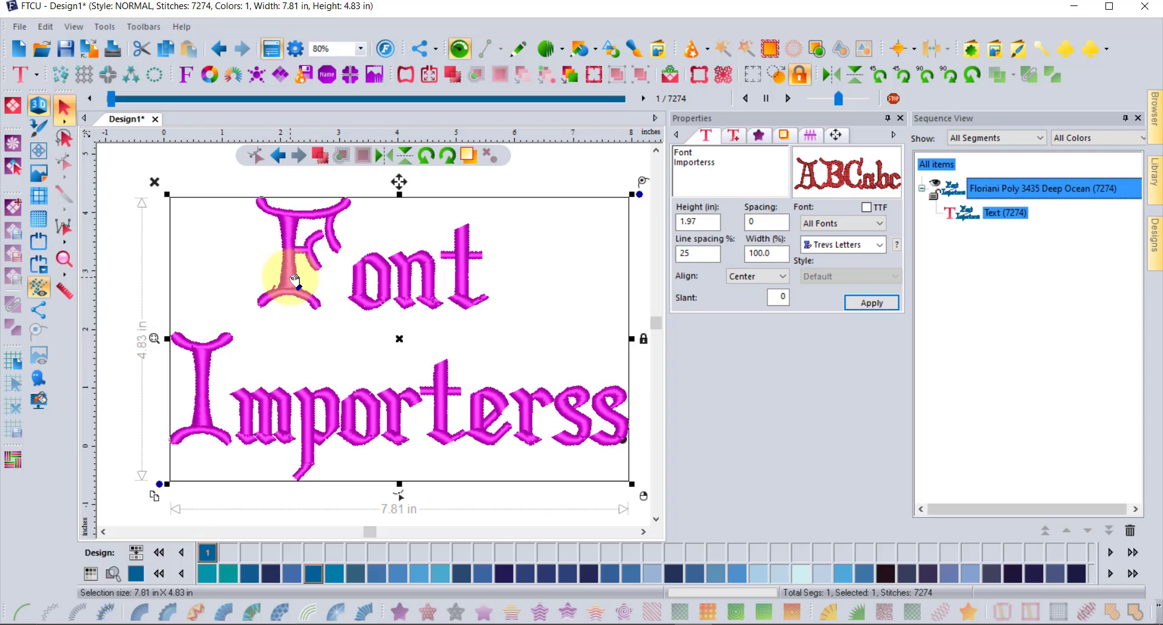
right_click(285, 253)
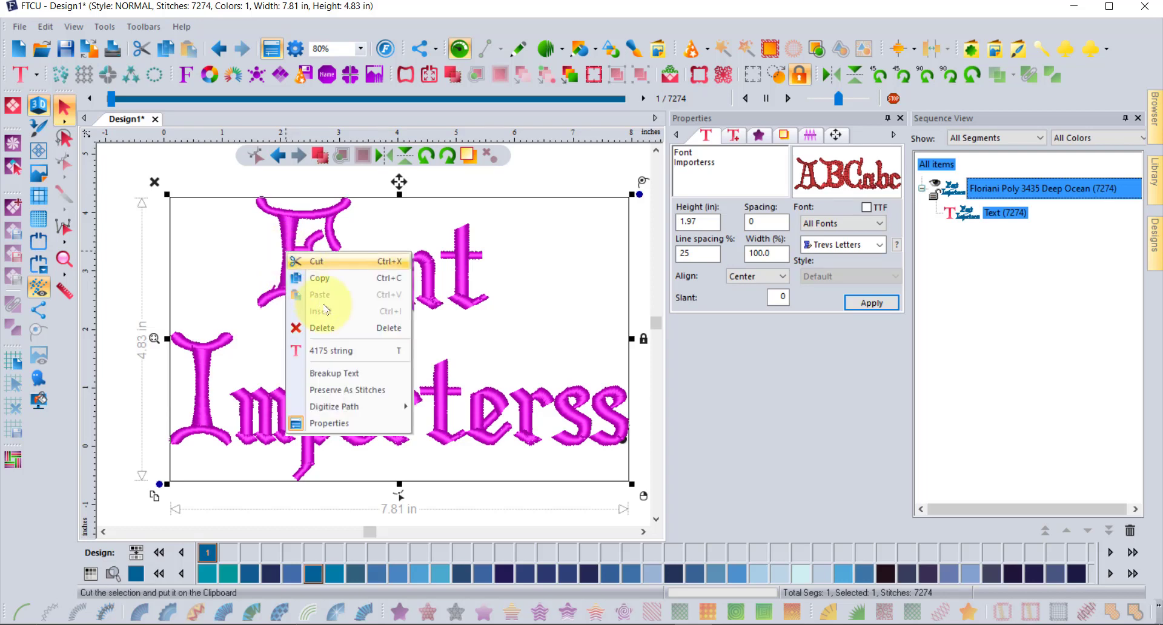
click(344, 352)
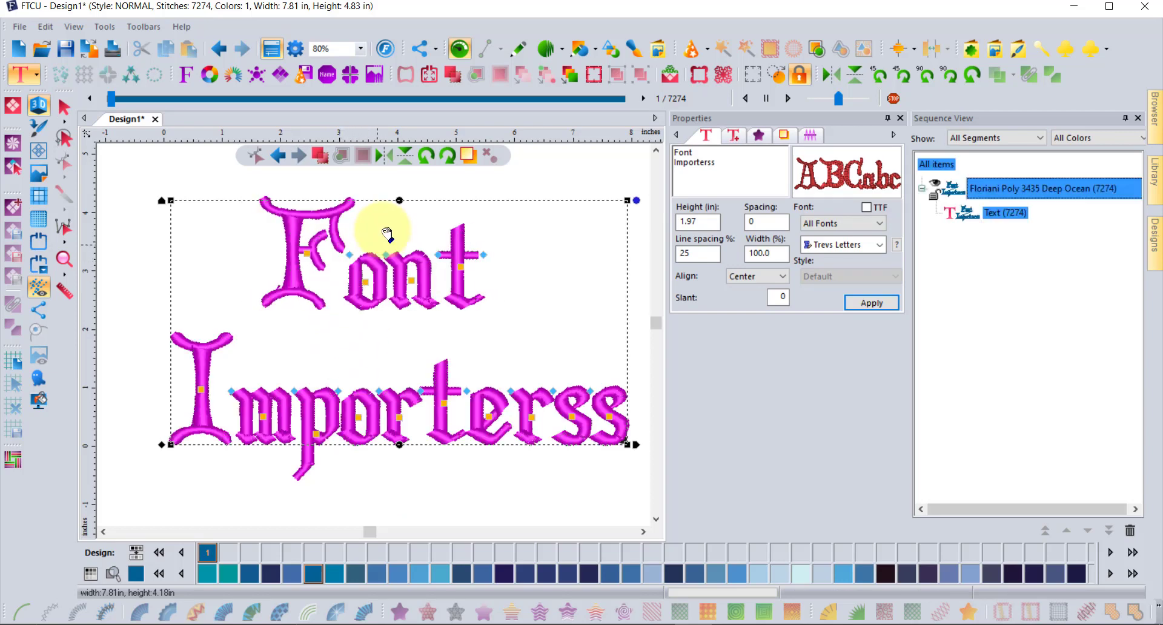
drag(400, 200, 394, 163)
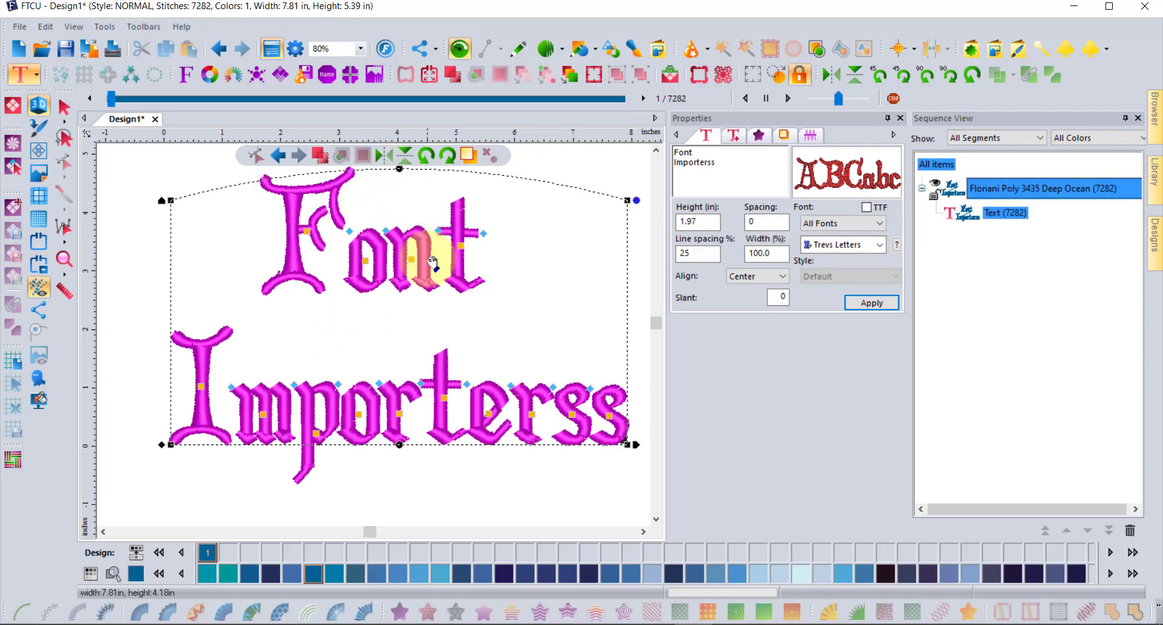
click(656, 151)
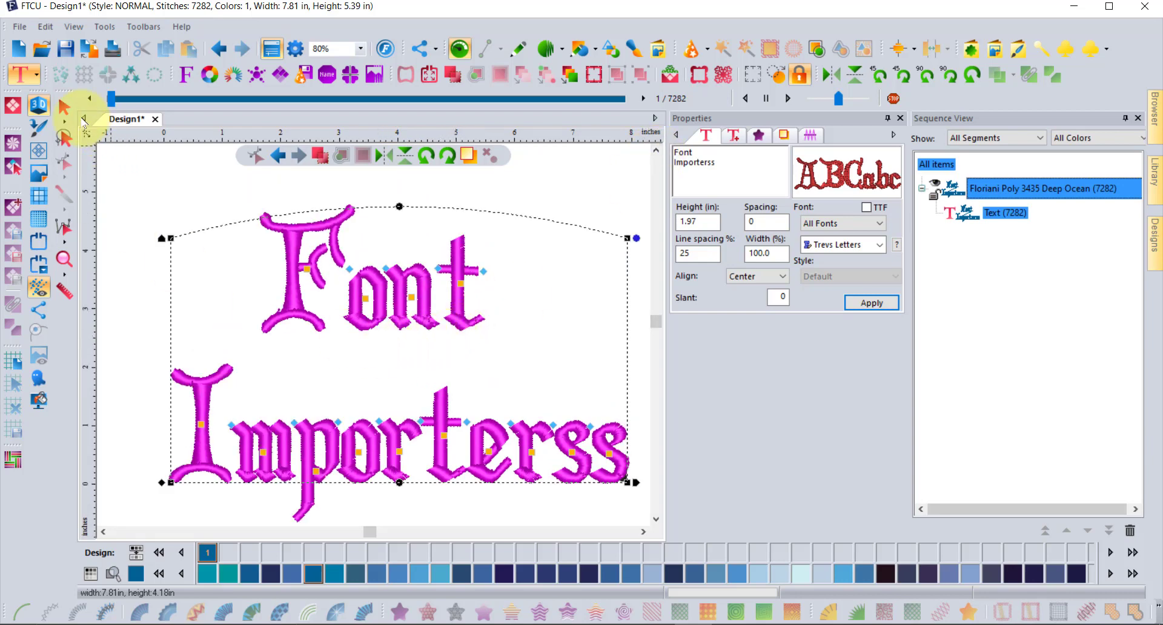
click(65, 109)
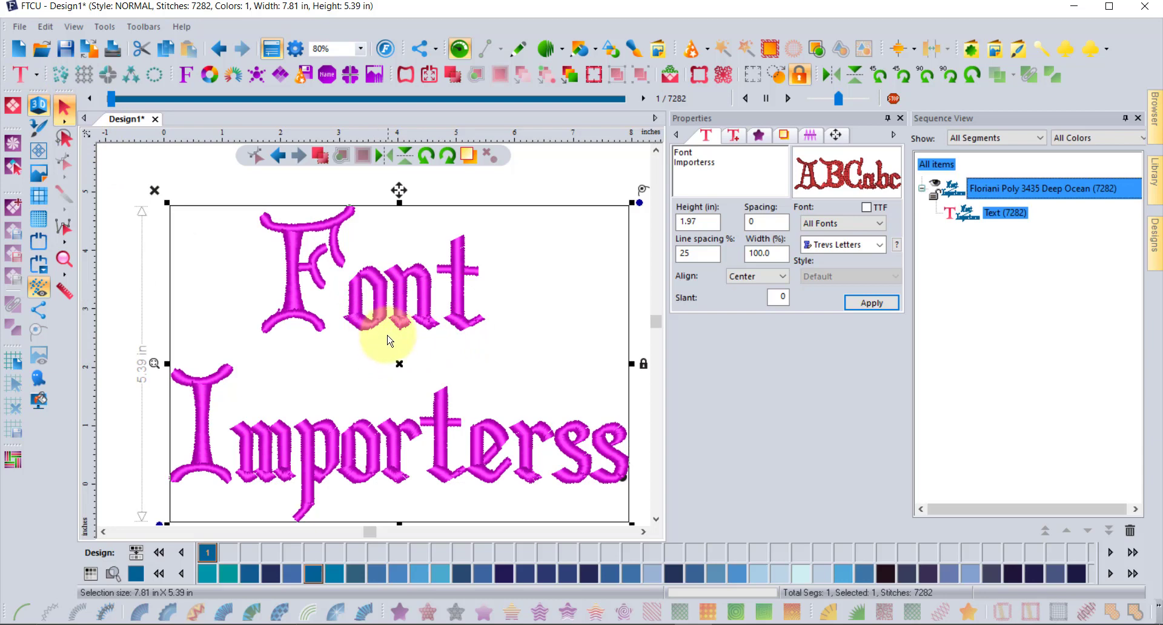
scroll(391, 346, down, 2)
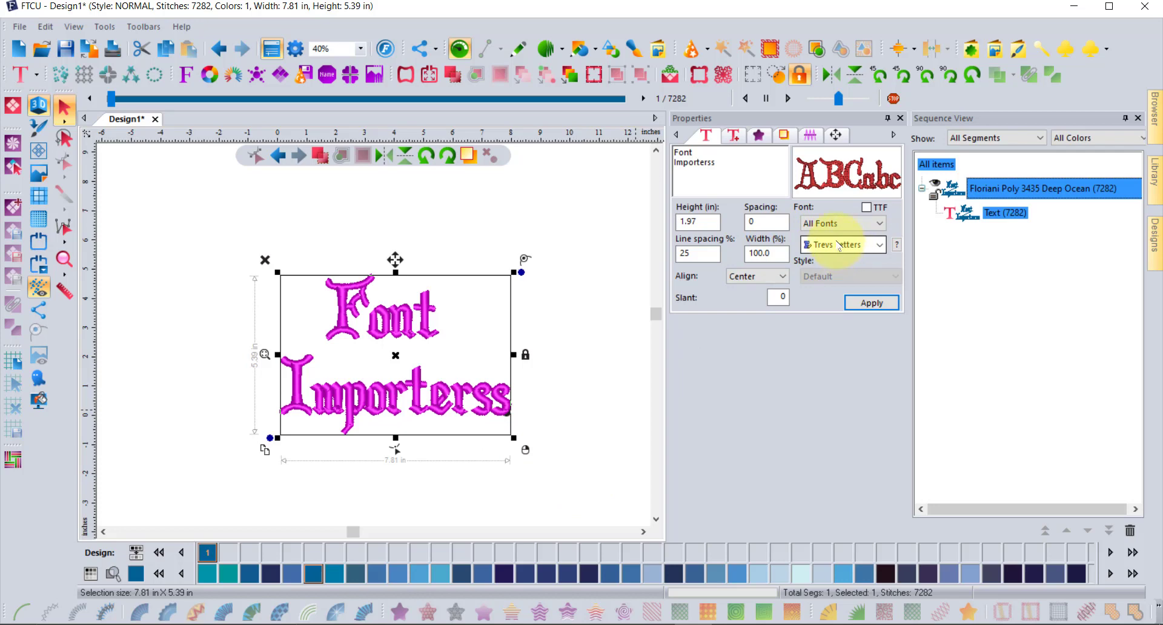
click(543, 350)
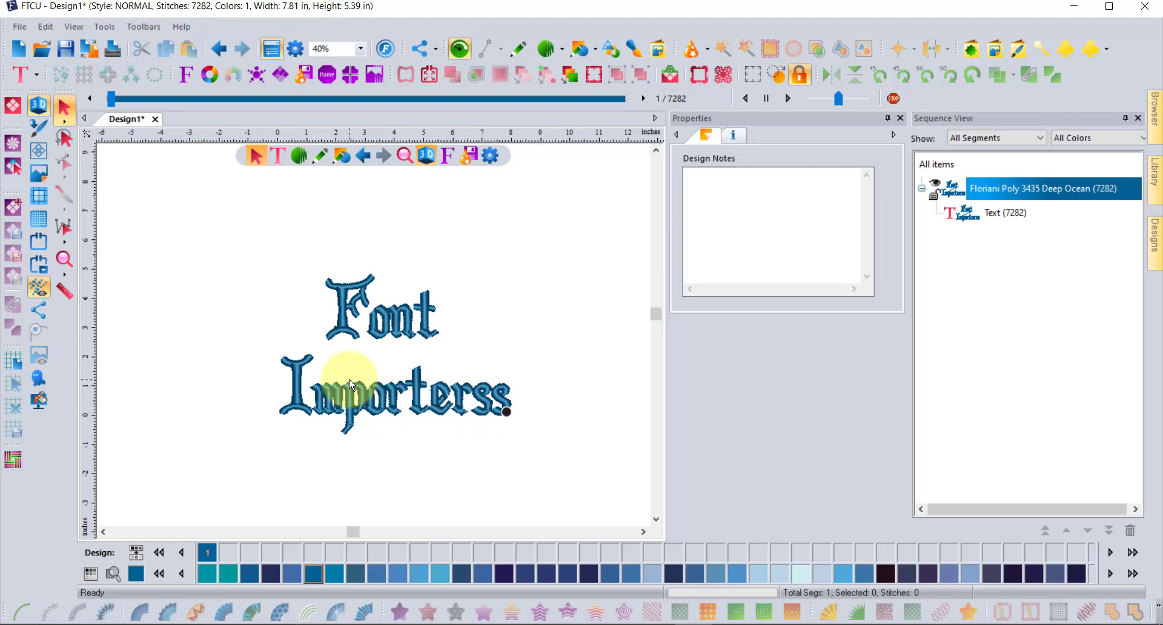
Resize the lettering and set its height to 4 in, making it 14.68 × 9.58 in.
click(375, 326)
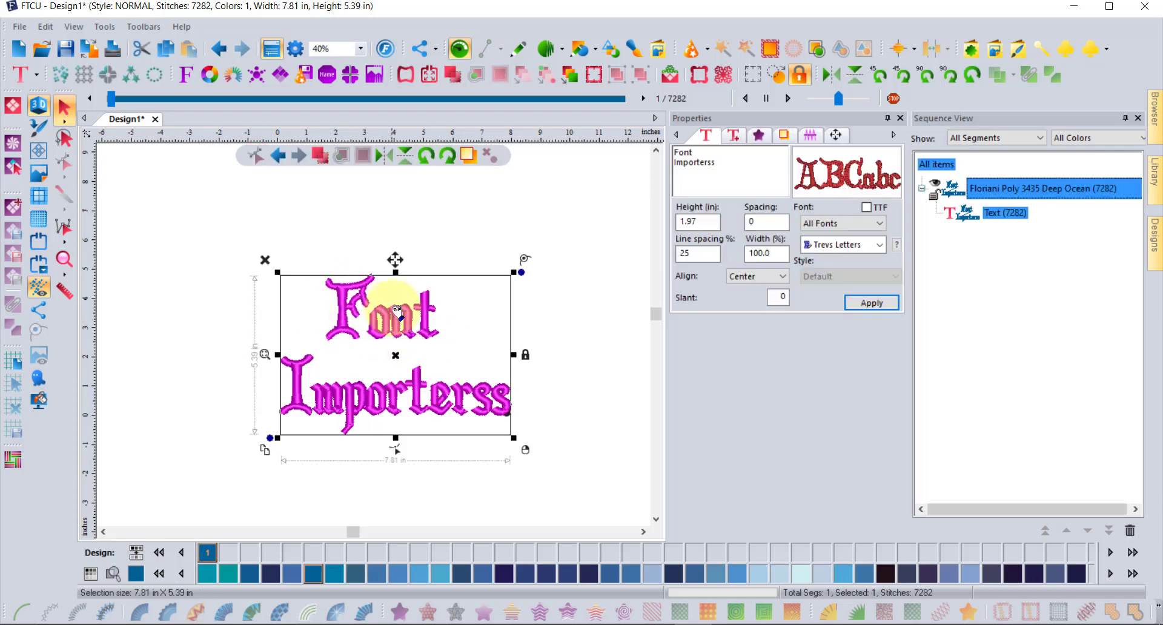
drag(513, 273, 449, 296)
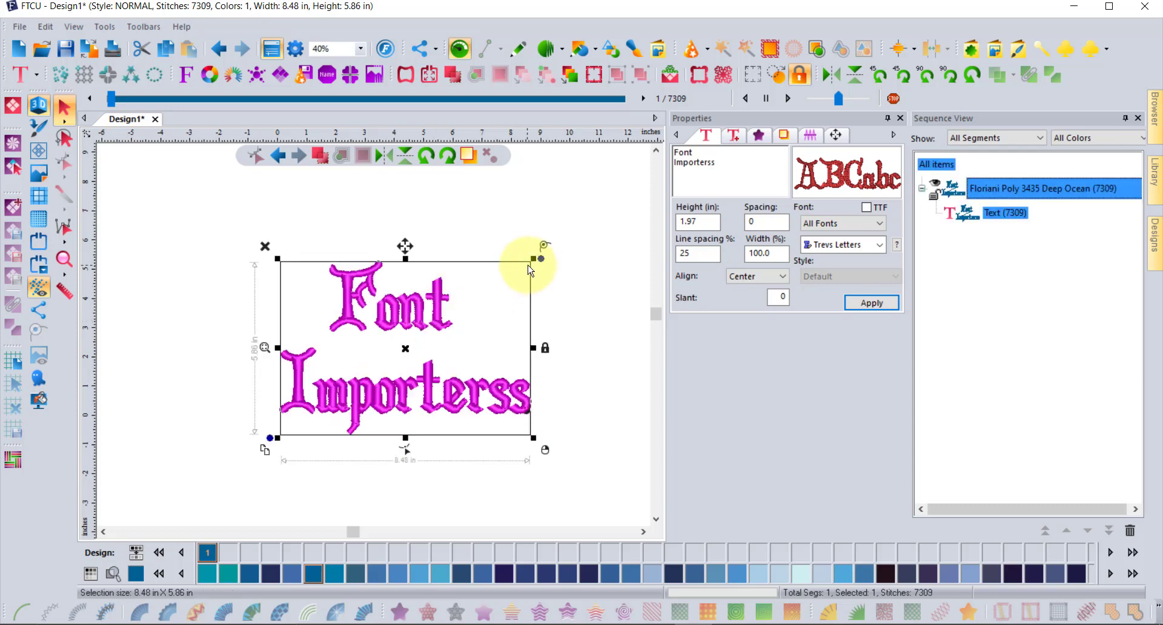
drag(533, 259, 489, 278)
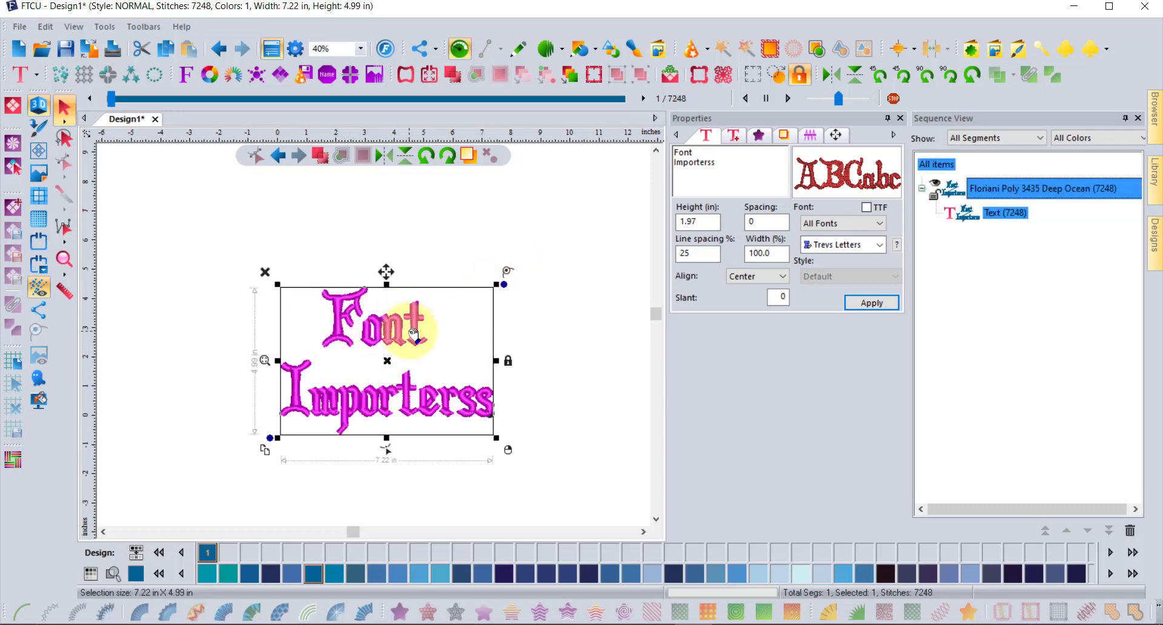
double_click(697, 223)
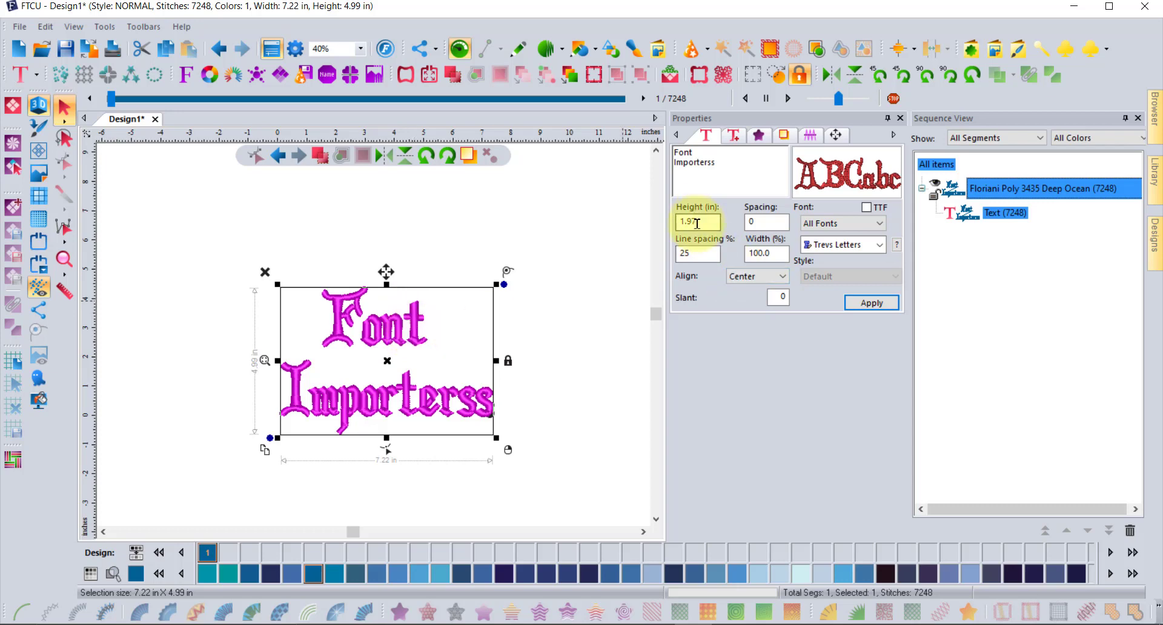
text(4)
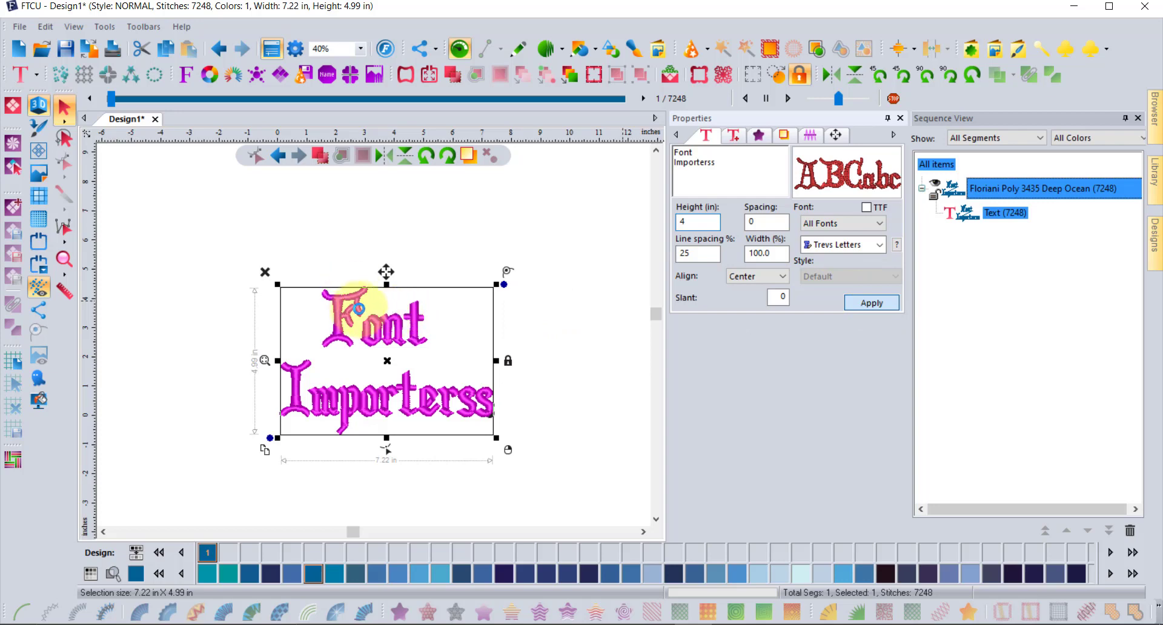
click(364, 327)
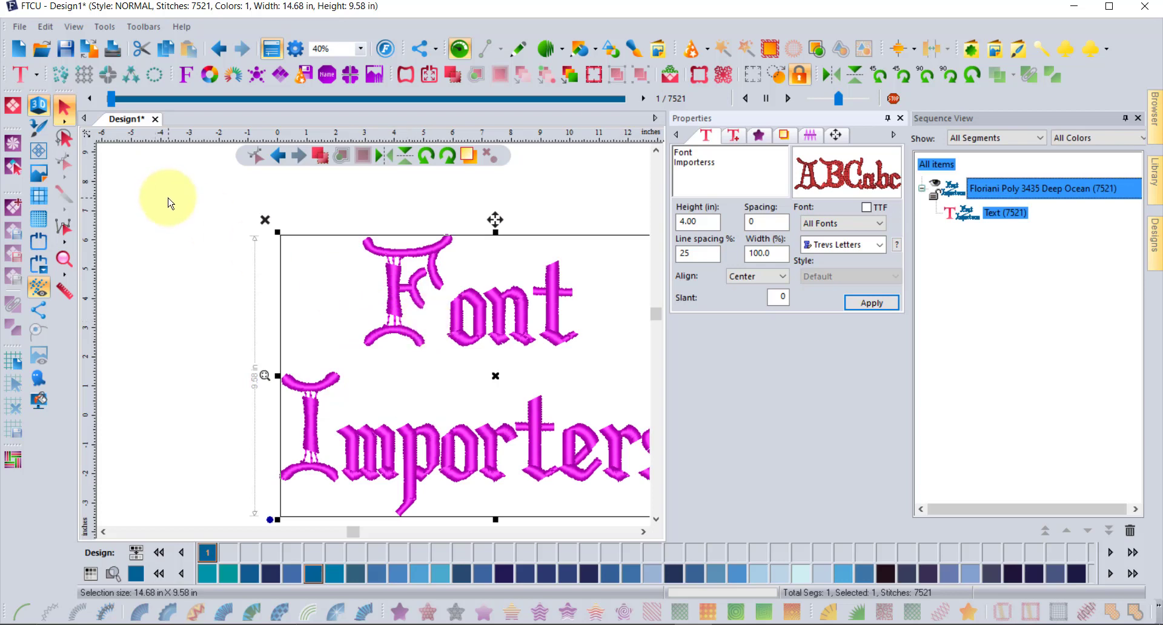
click(148, 209)
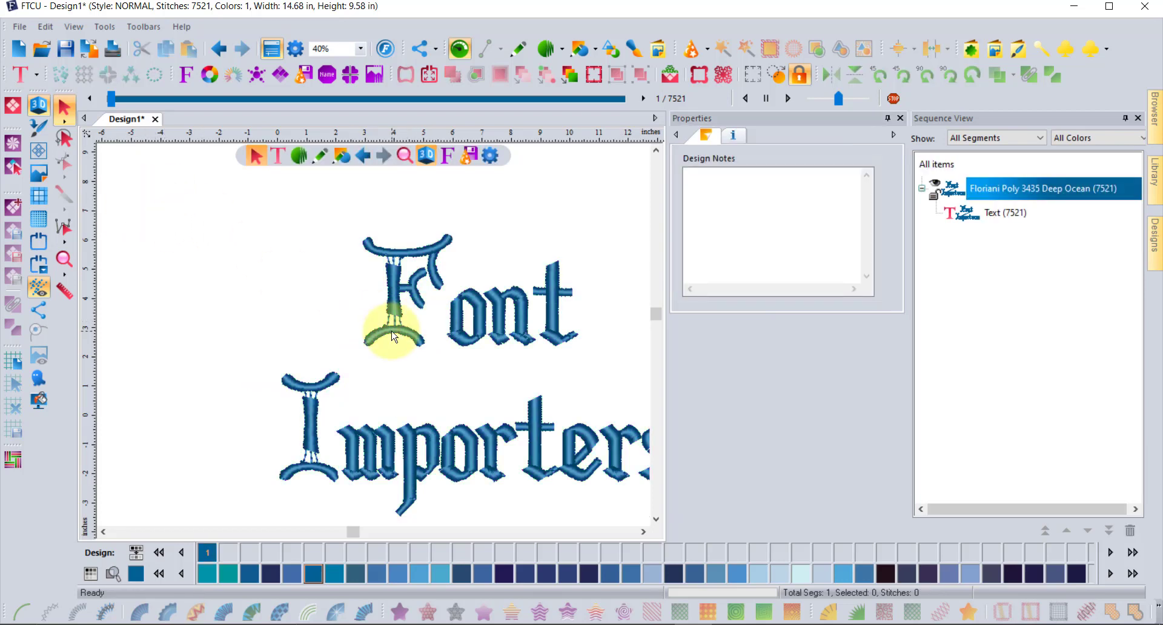
Turn off 3D rendering and measure the stitch width across the F's stem.
scroll(391, 321, up, 1)
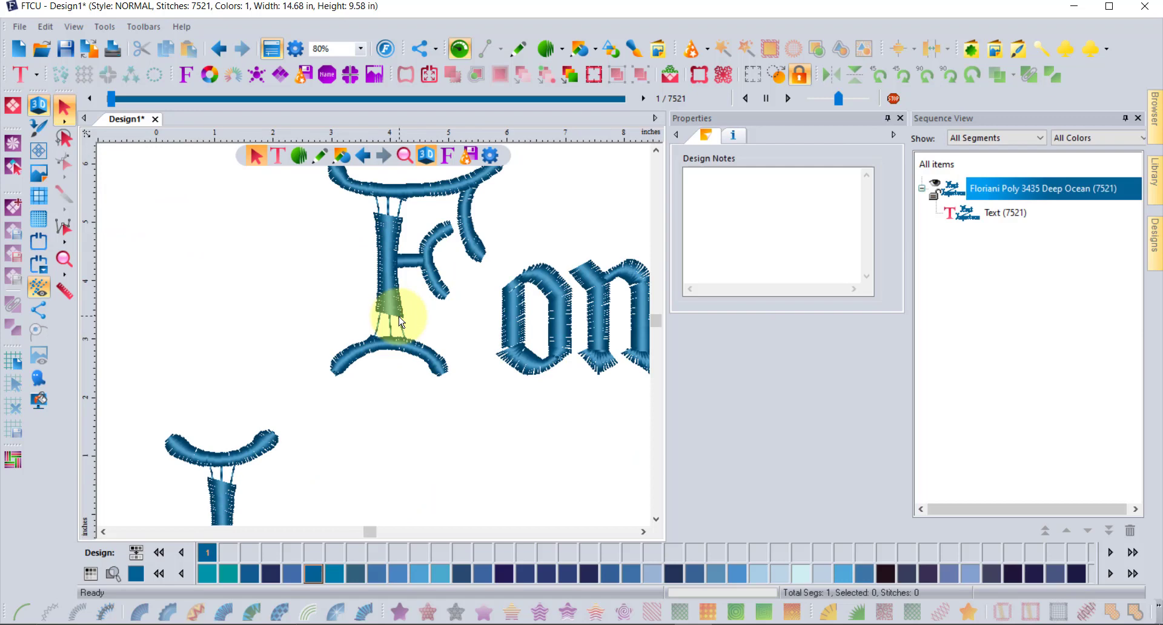
click(39, 106)
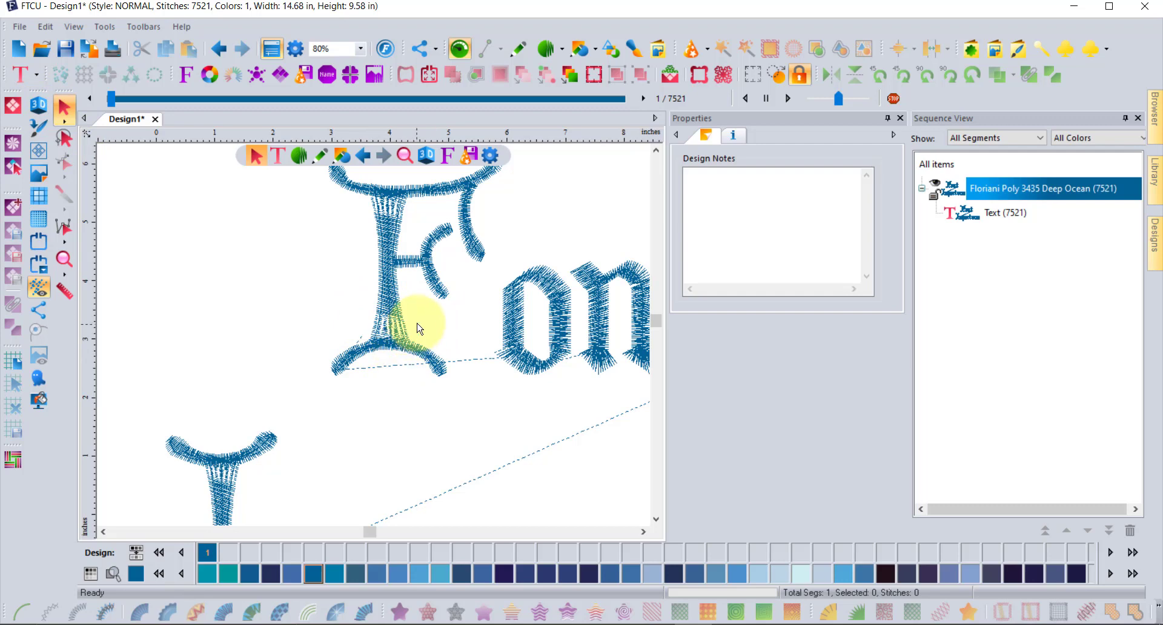
scroll(417, 329, up, 3)
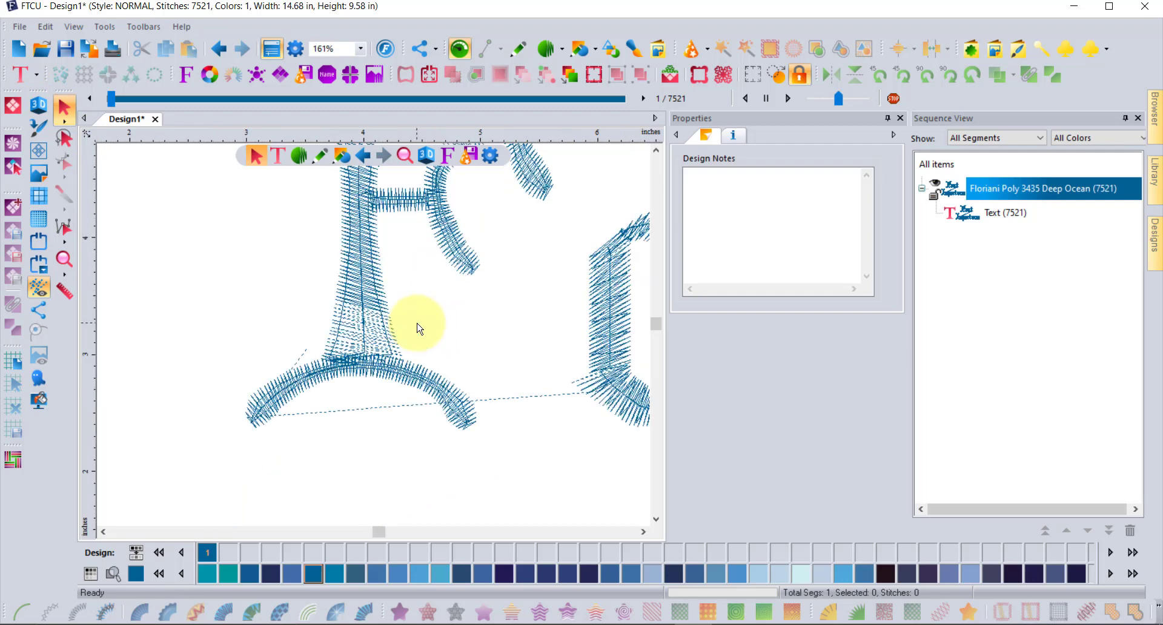
click(65, 292)
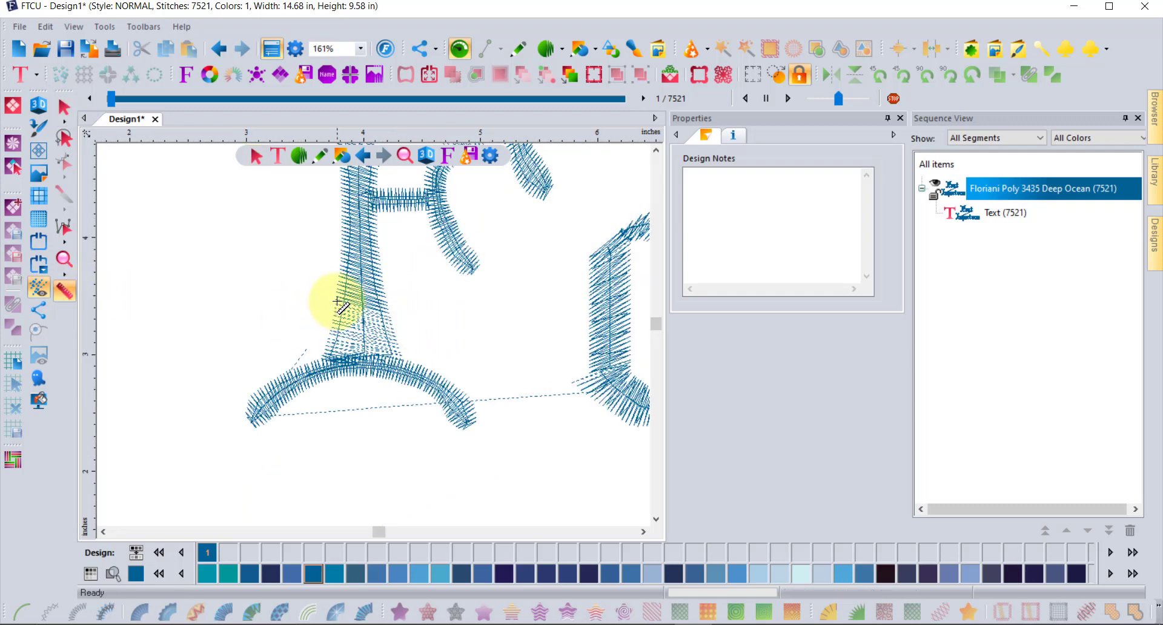
drag(338, 298, 388, 312)
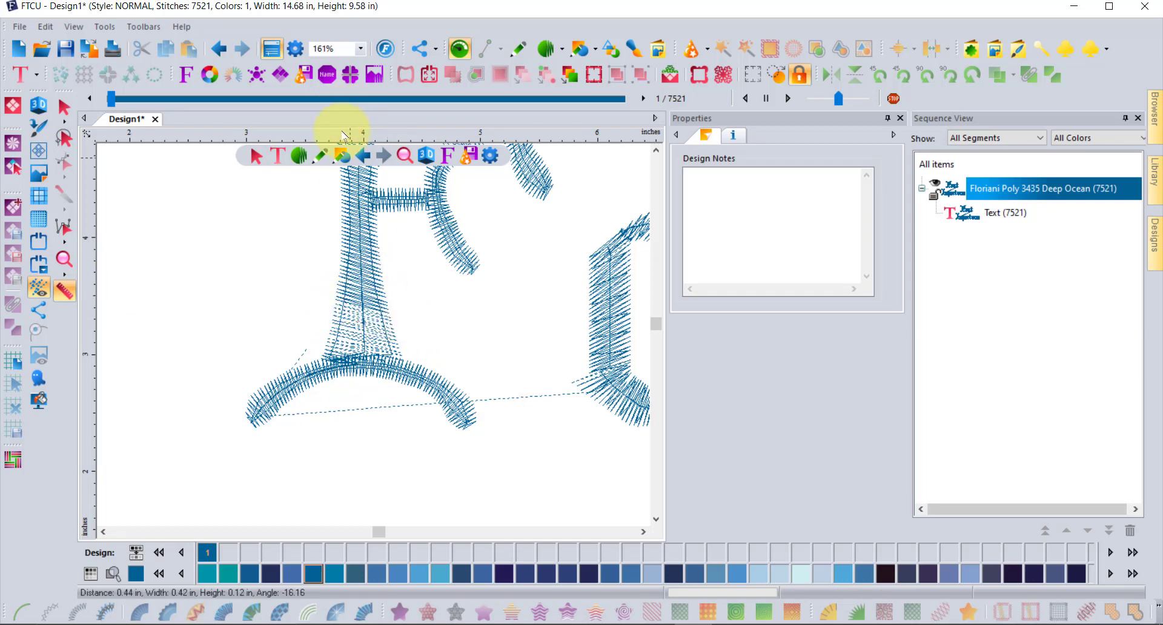
Switch the ruler to metric, re-measure the F stem in mm, and re-enable 3D.
right_click(343, 133)
click(369, 141)
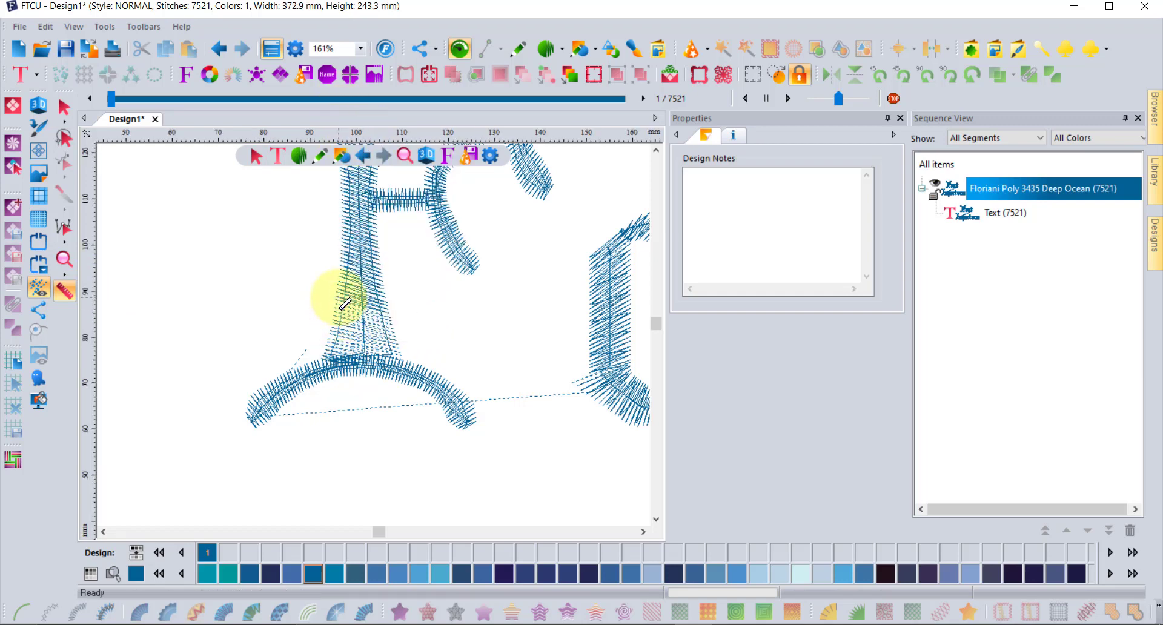
drag(340, 302, 388, 312)
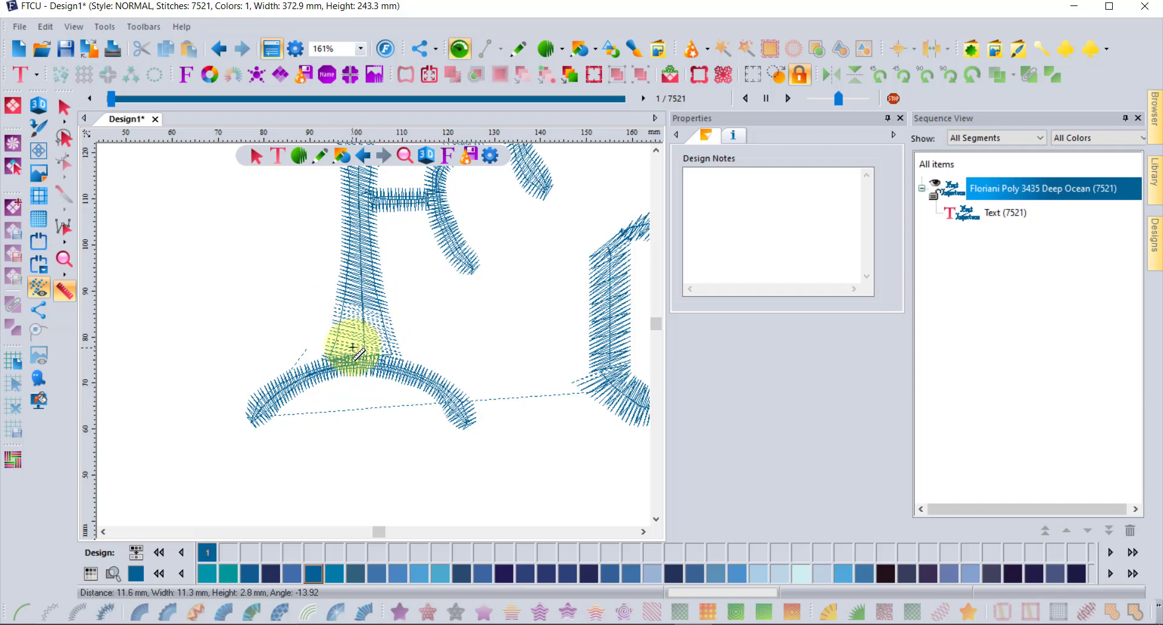
click(39, 104)
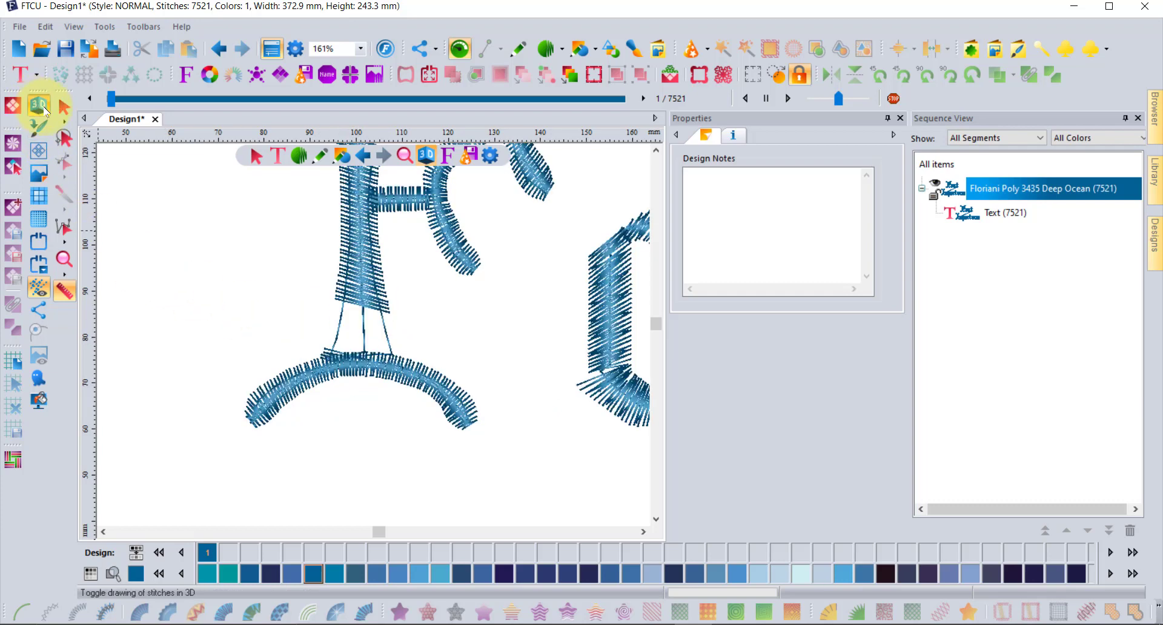
scroll(386, 332, down, 3)
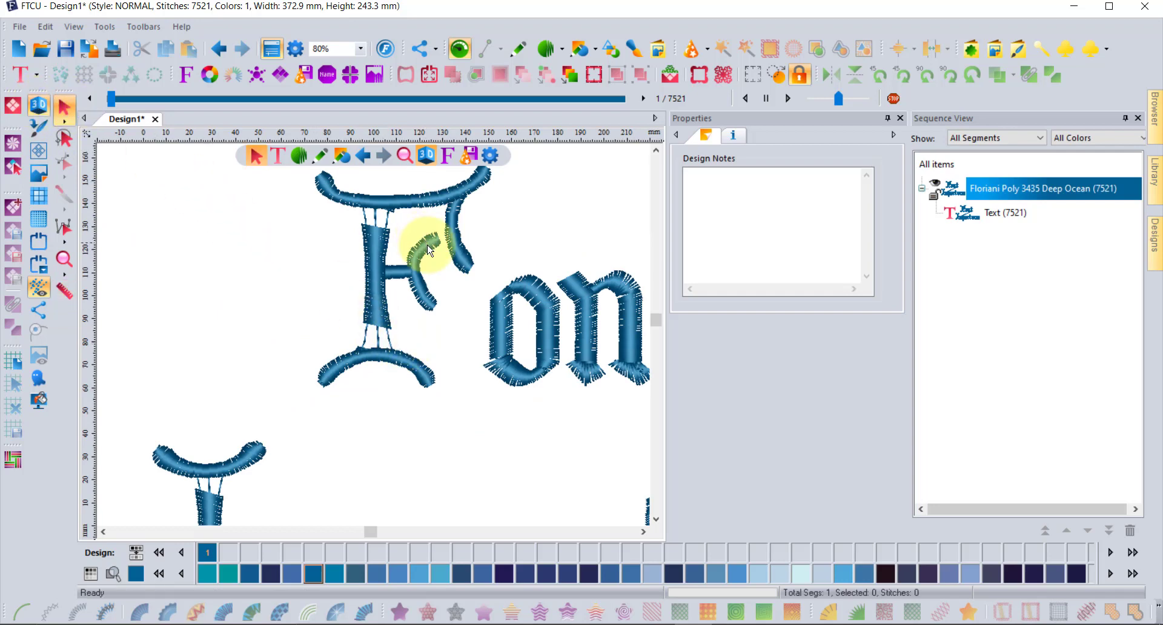
scroll(416, 246, down, 2)
Undo the enlargement, returning the design to 183.5 × 126.8 mm at 7248 stitches.
click(439, 223)
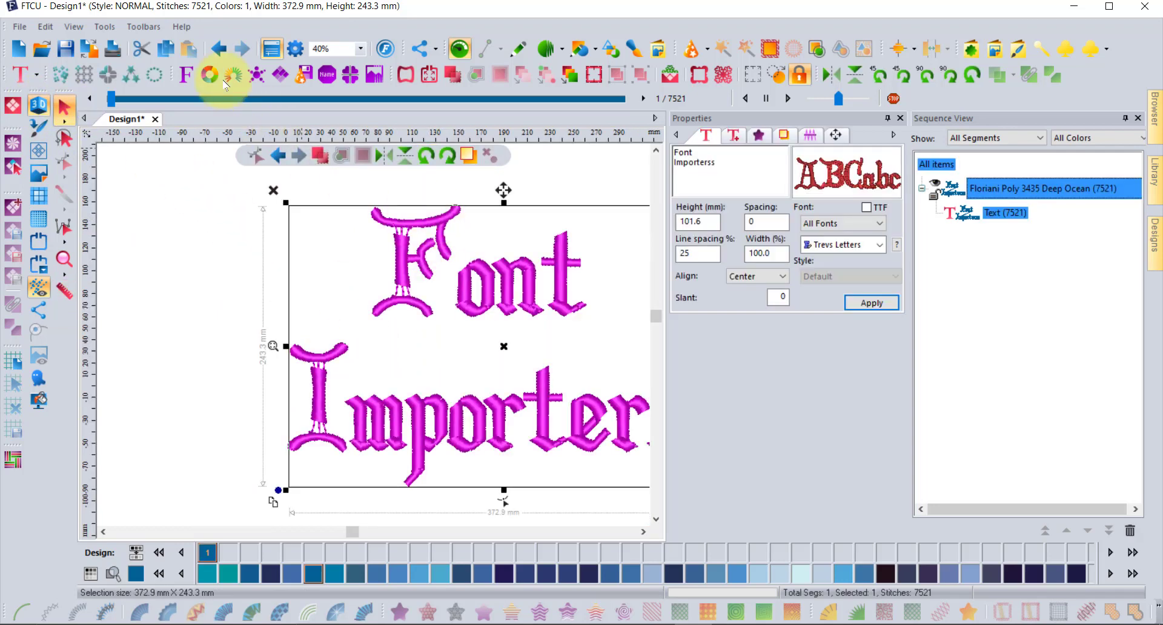
click(219, 49)
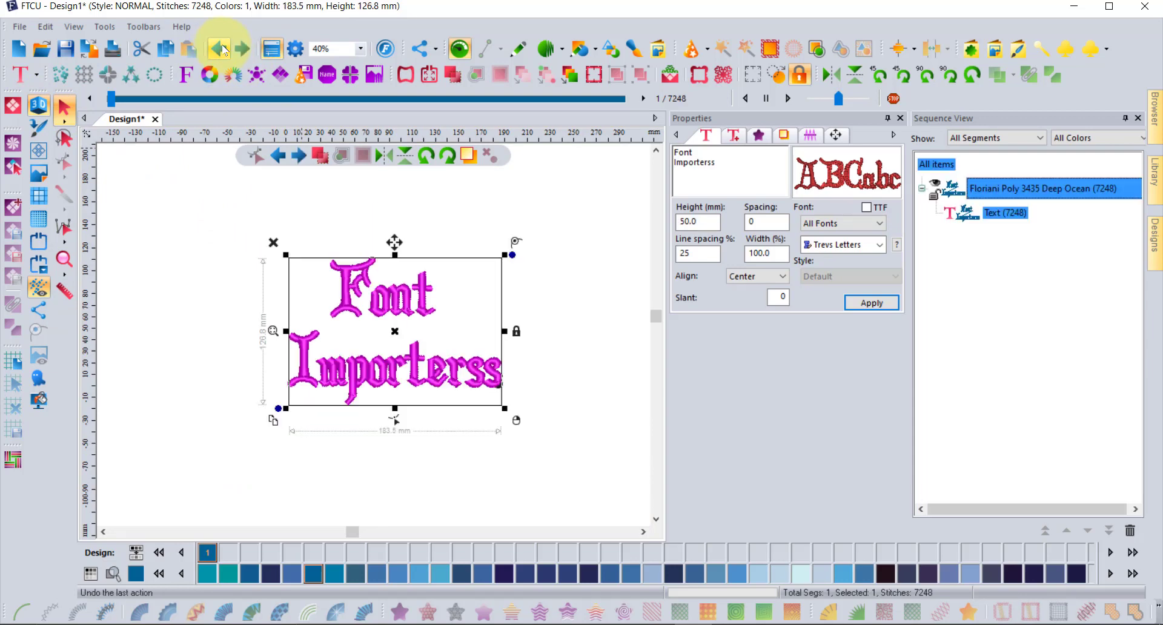
click(208, 329)
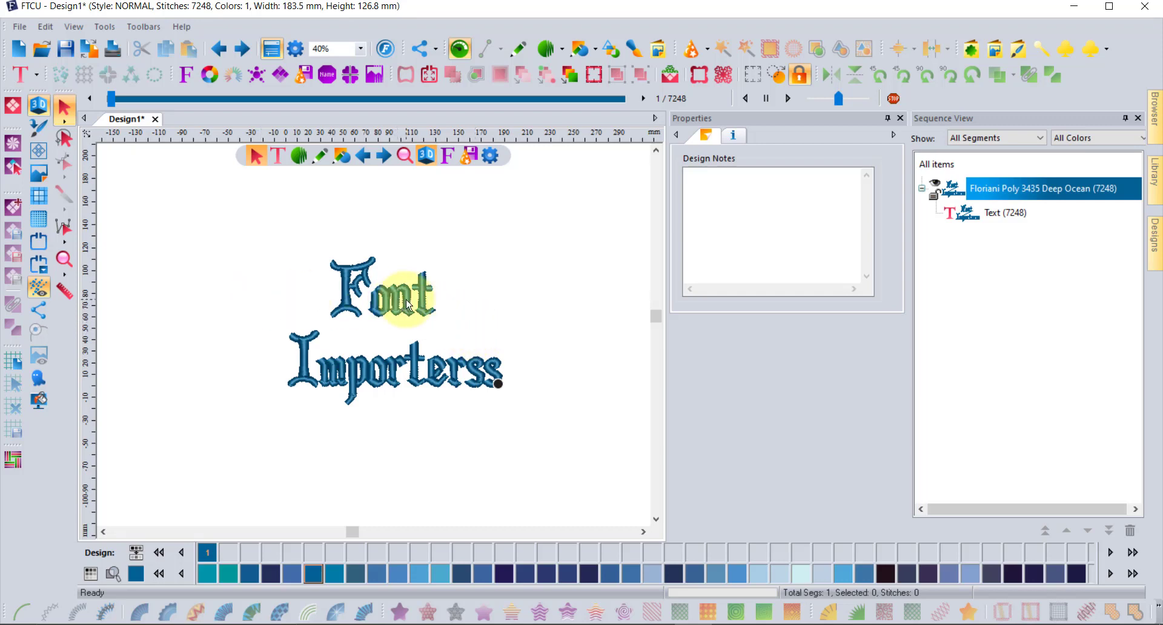
Place new 'MY TEXT' lettering in Trevs Letters at 50 mm above the existing design.
click(25, 76)
click(25, 79)
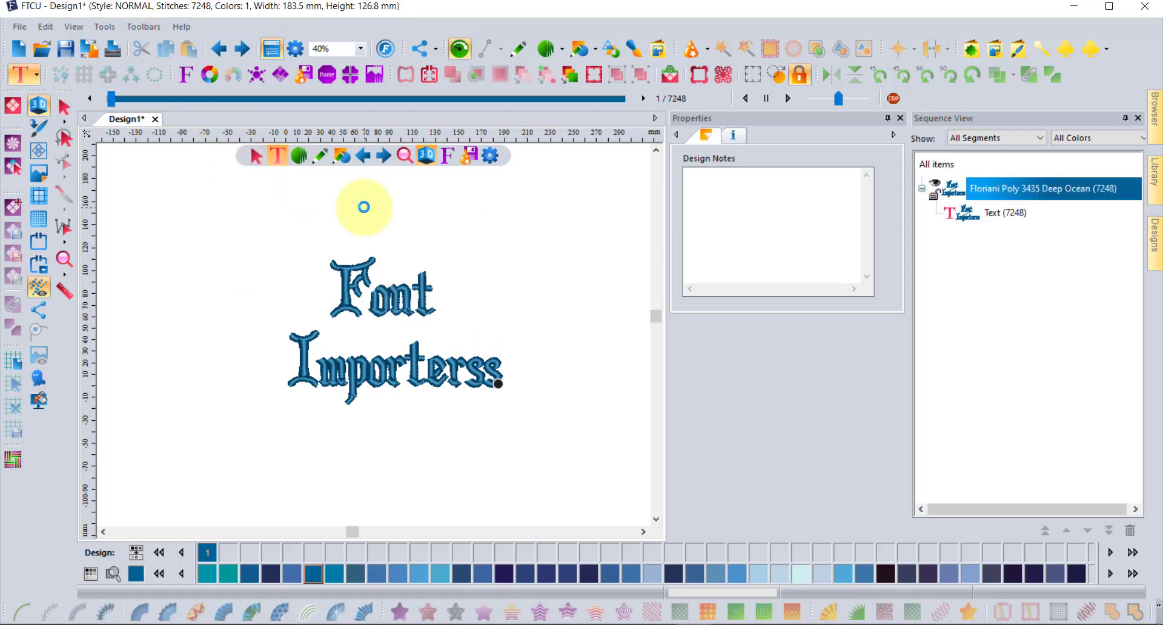
click(363, 207)
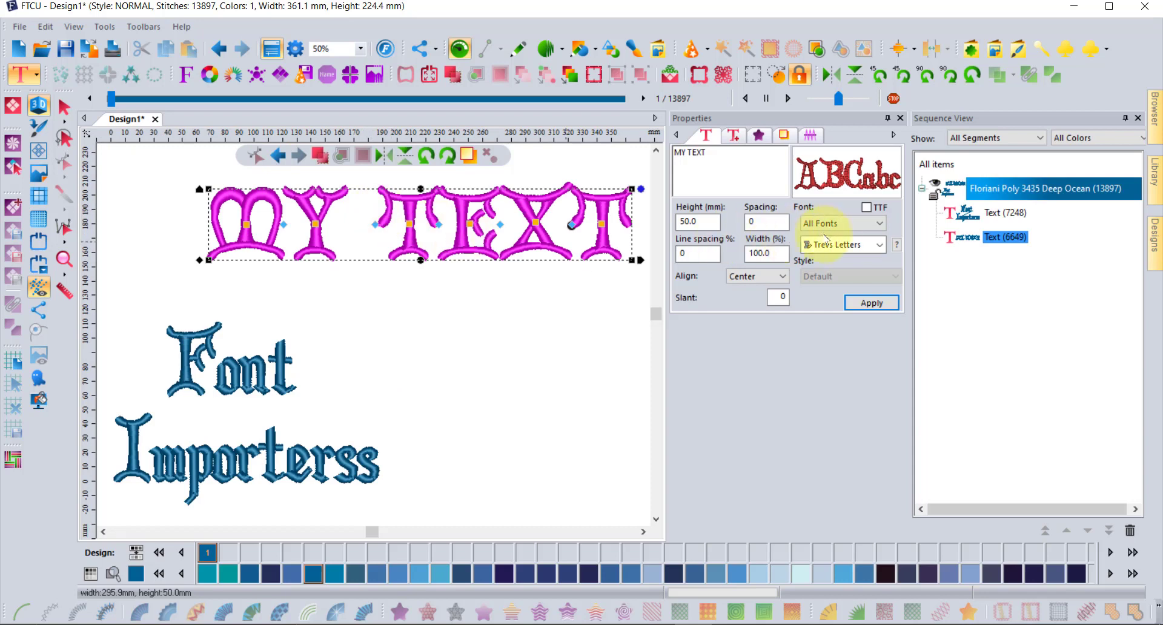